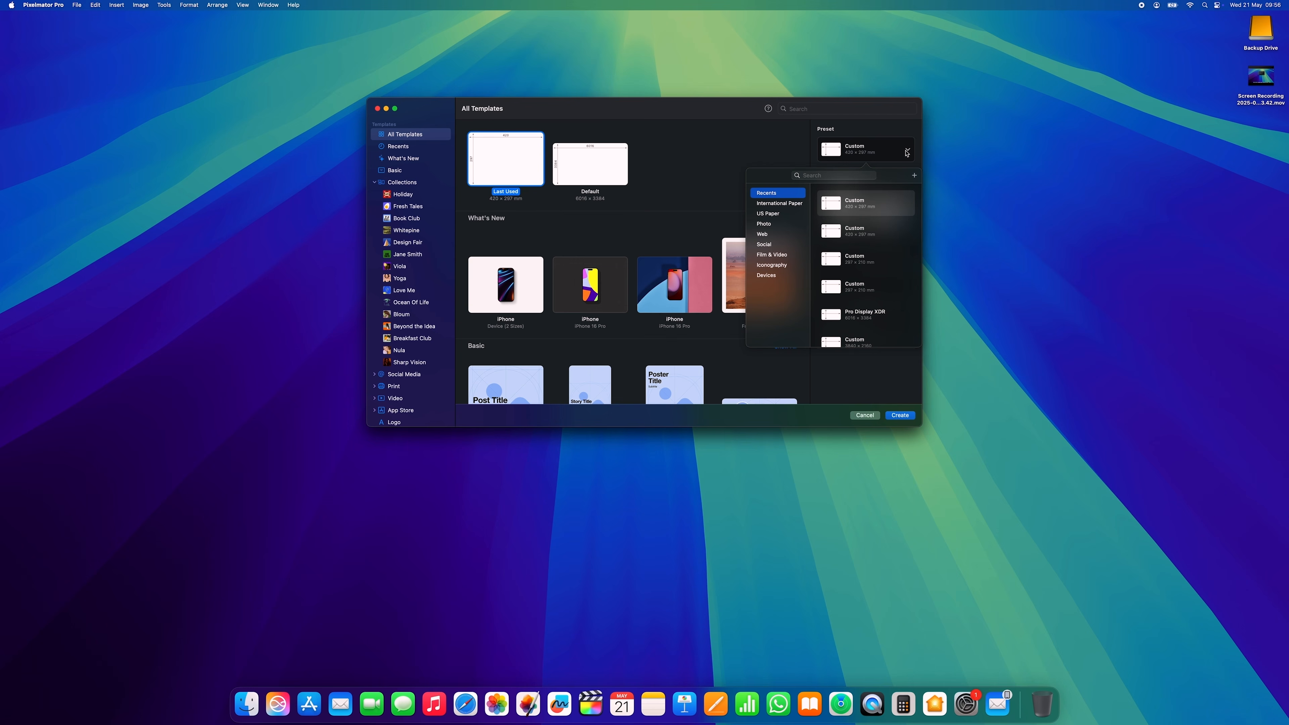
# Create a new A3 paper document at 450 resolution and zoom out to see the whole canvas
pyautogui.click(773, 205)
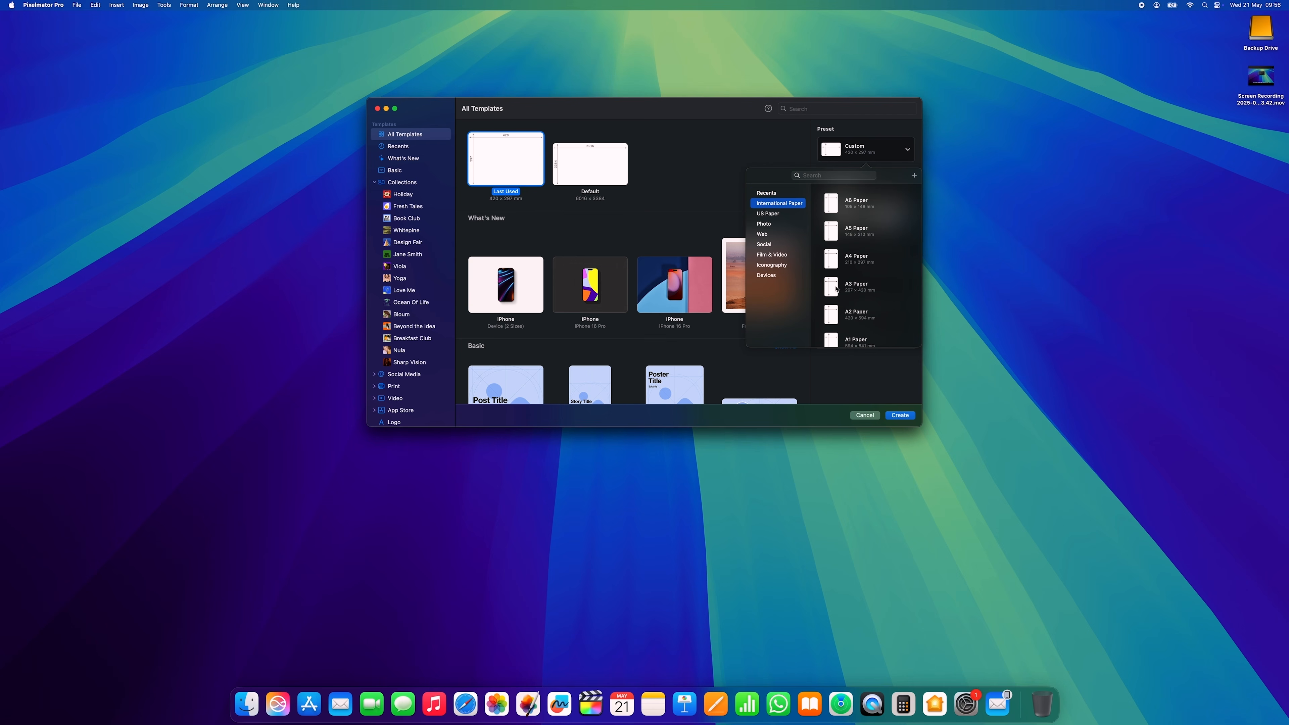
pyautogui.click(831, 289)
pyautogui.write('450')
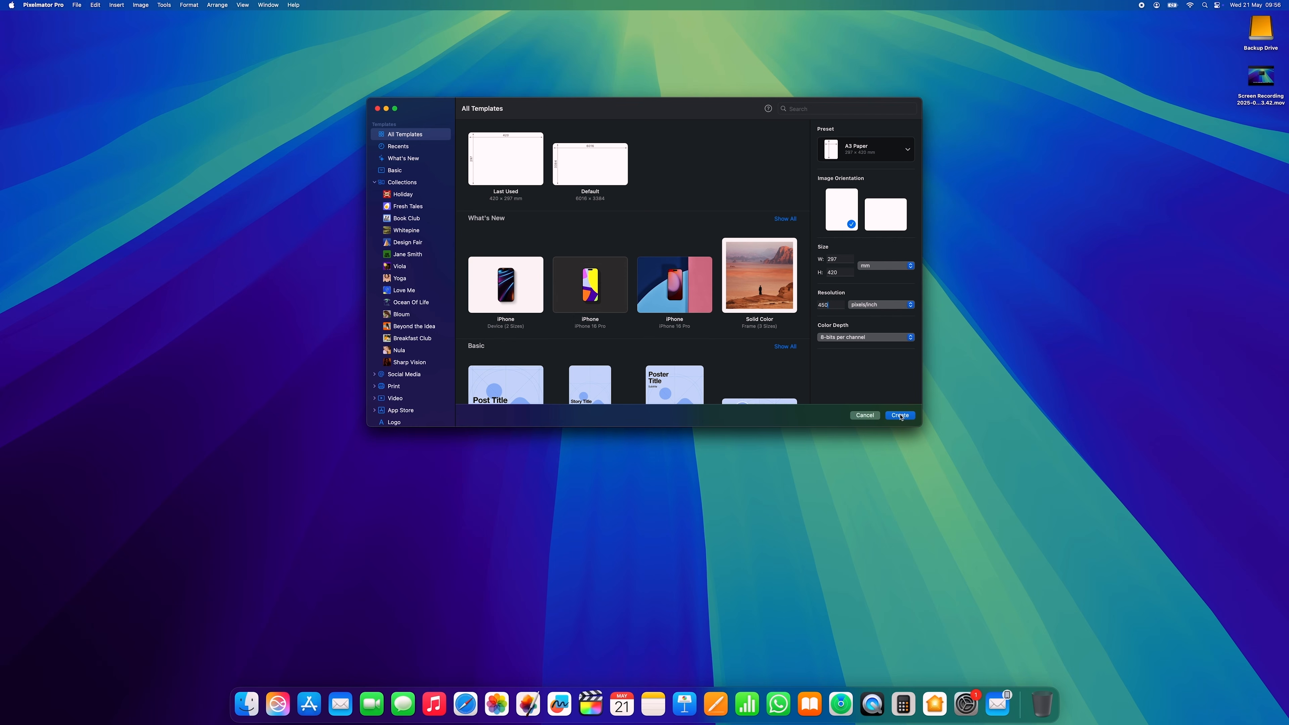
pyautogui.click(902, 417)
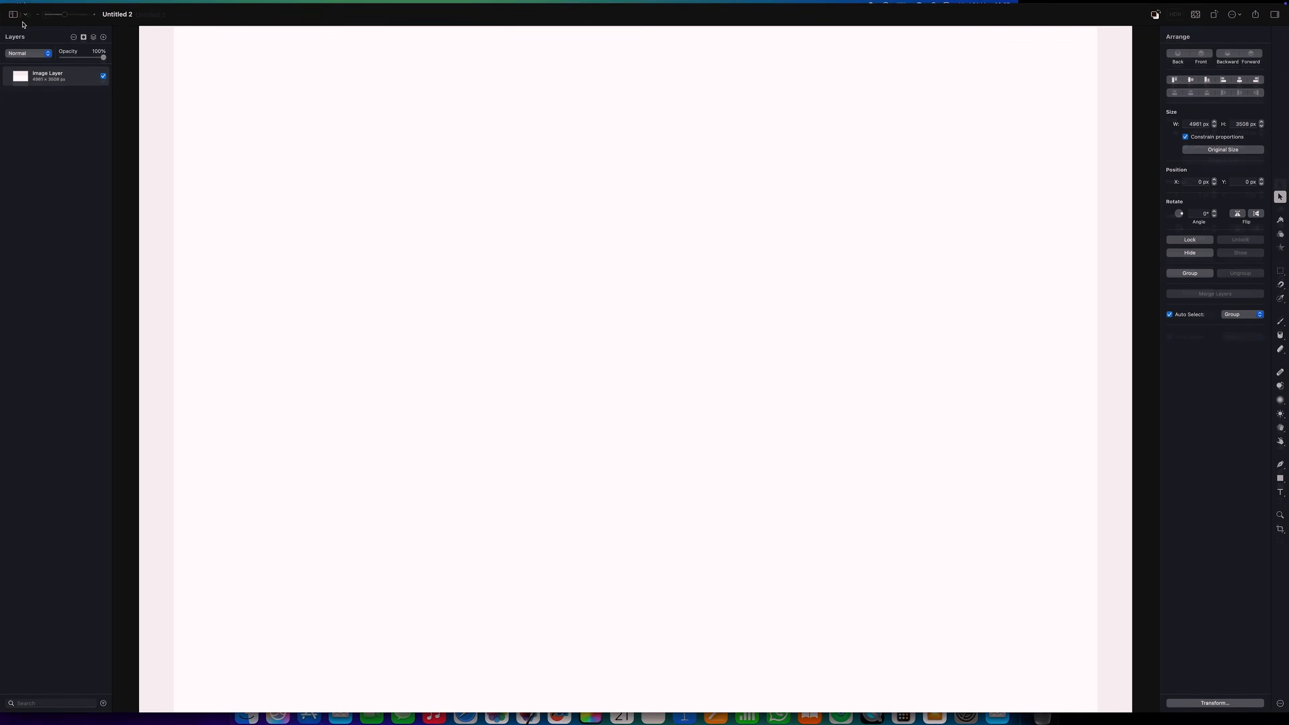
pyautogui.moveTo(69, 16); pyautogui.dragTo(64, 16)
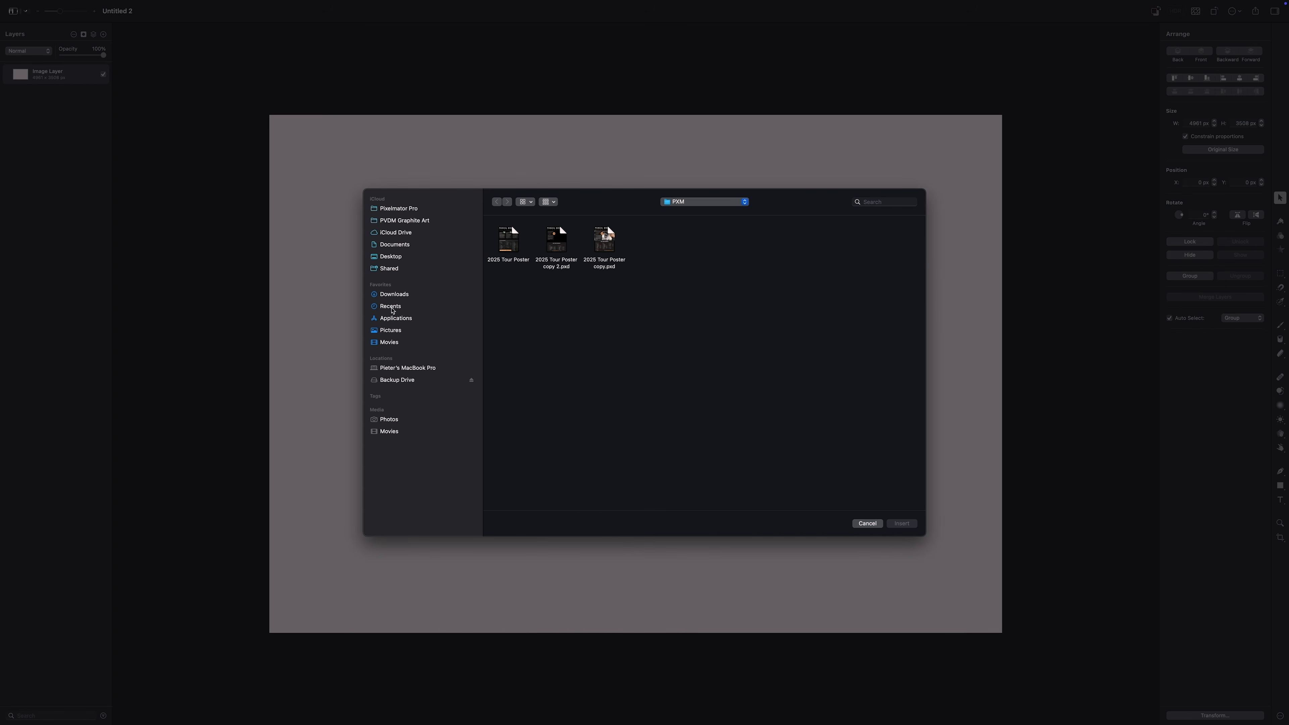
# Insert PVDM EYE.jpg from Downloads, scale it to about 5581.8 × 3707 px over the canvas, then deselect
pyautogui.click(394, 294)
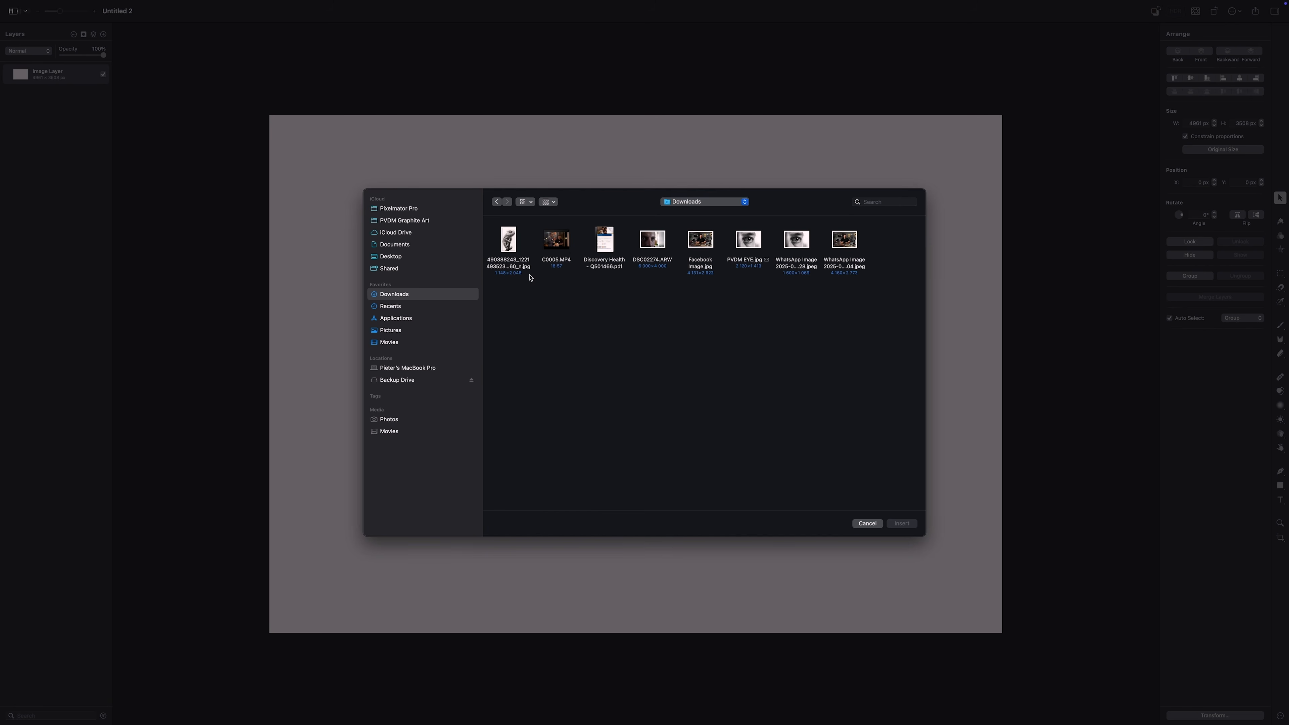
pyautogui.doubleClick(745, 243)
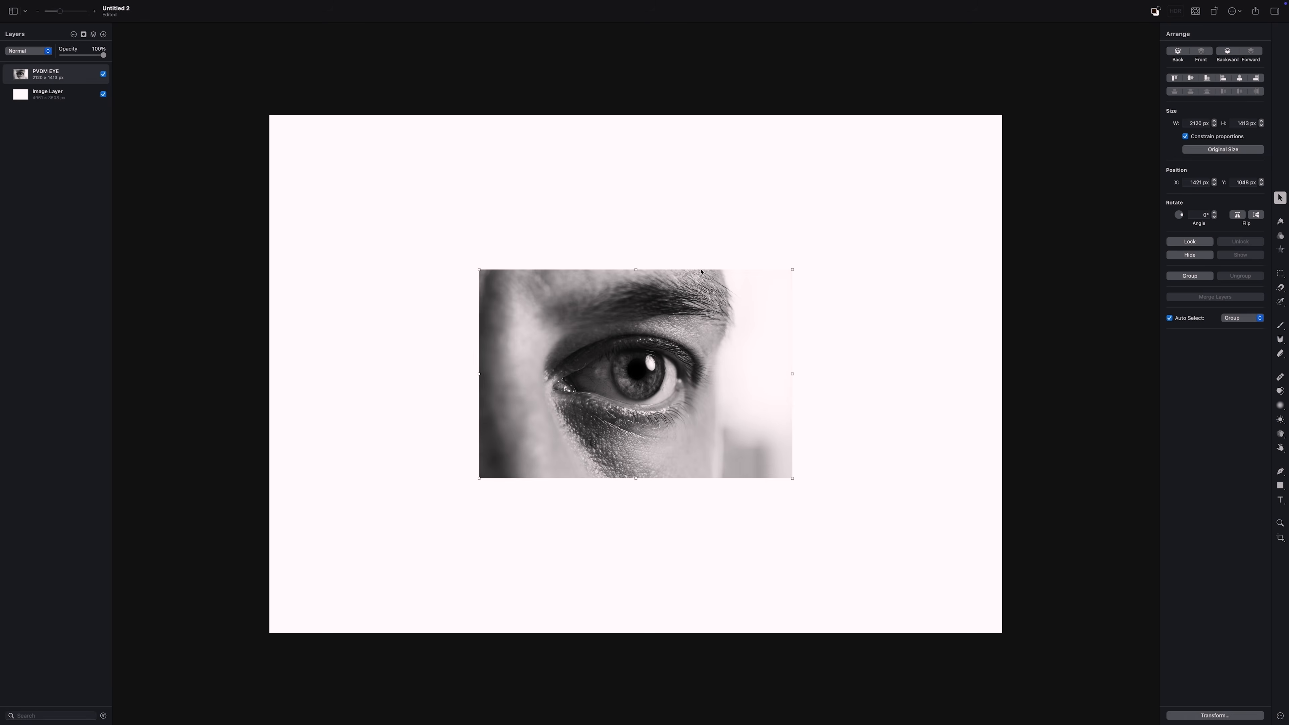
pyautogui.moveTo(636, 269); pyautogui.dragTo(636, 115)
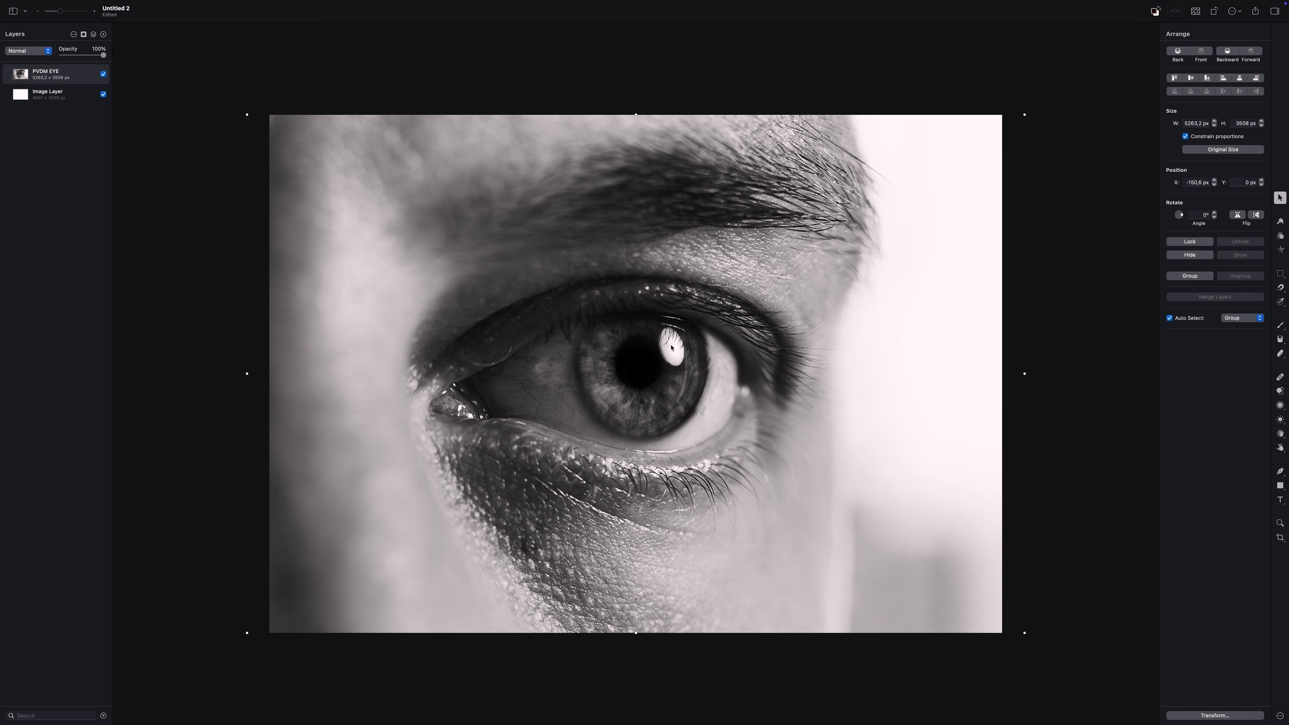
pyautogui.moveTo(636, 635); pyautogui.dragTo(636, 649)
pyautogui.moveTo(683, 398); pyautogui.dragTo(685, 397)
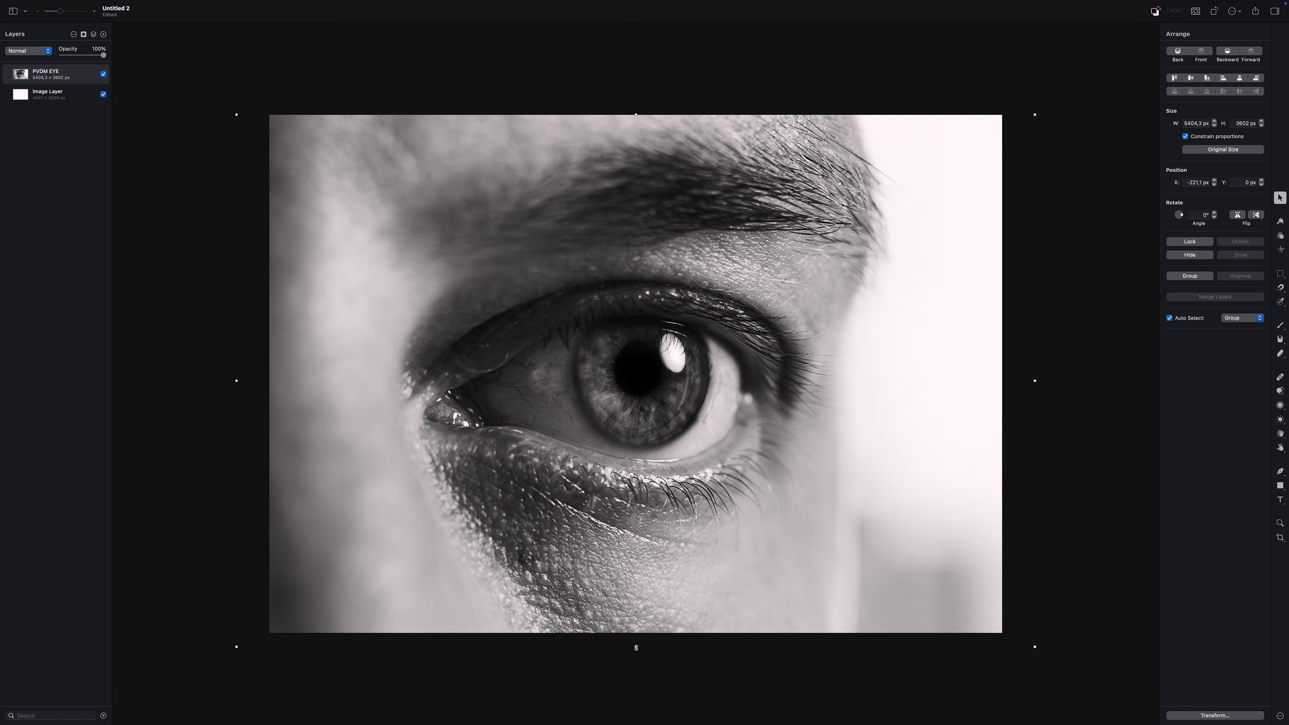
pyautogui.moveTo(636, 649); pyautogui.dragTo(636, 663)
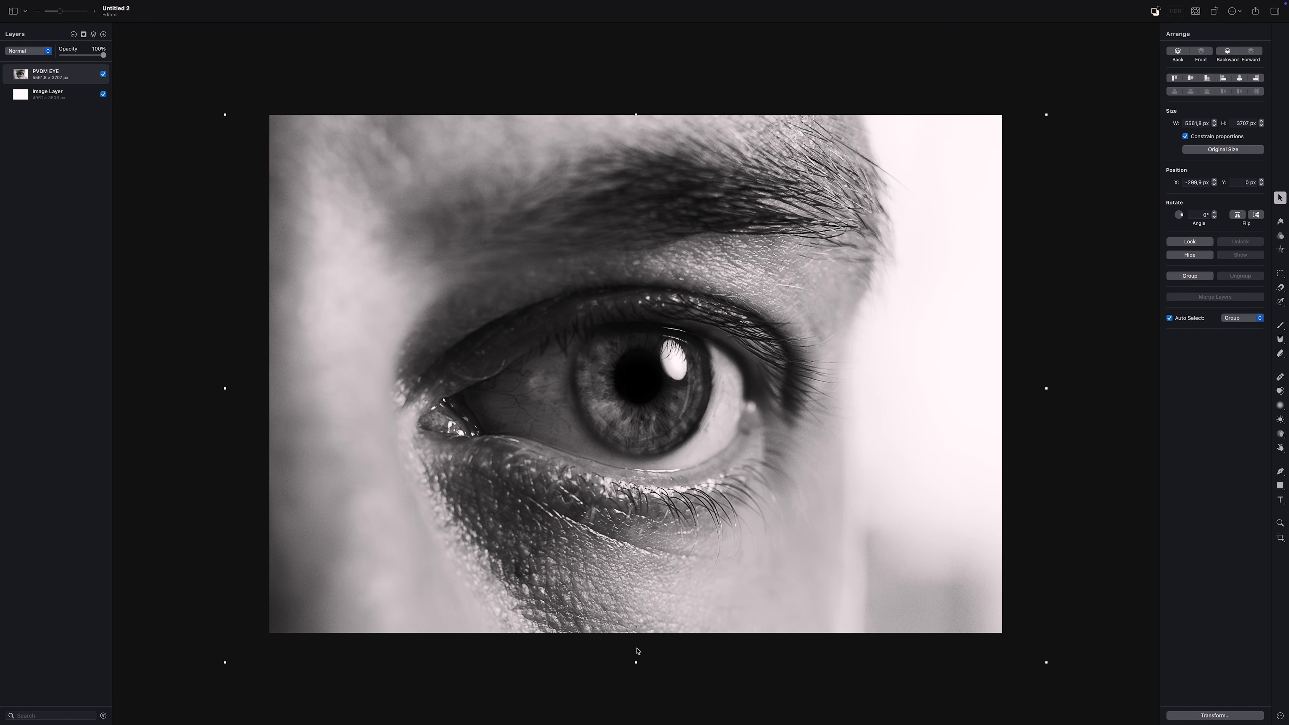
pyautogui.moveTo(640, 465); pyautogui.dragTo(646, 465)
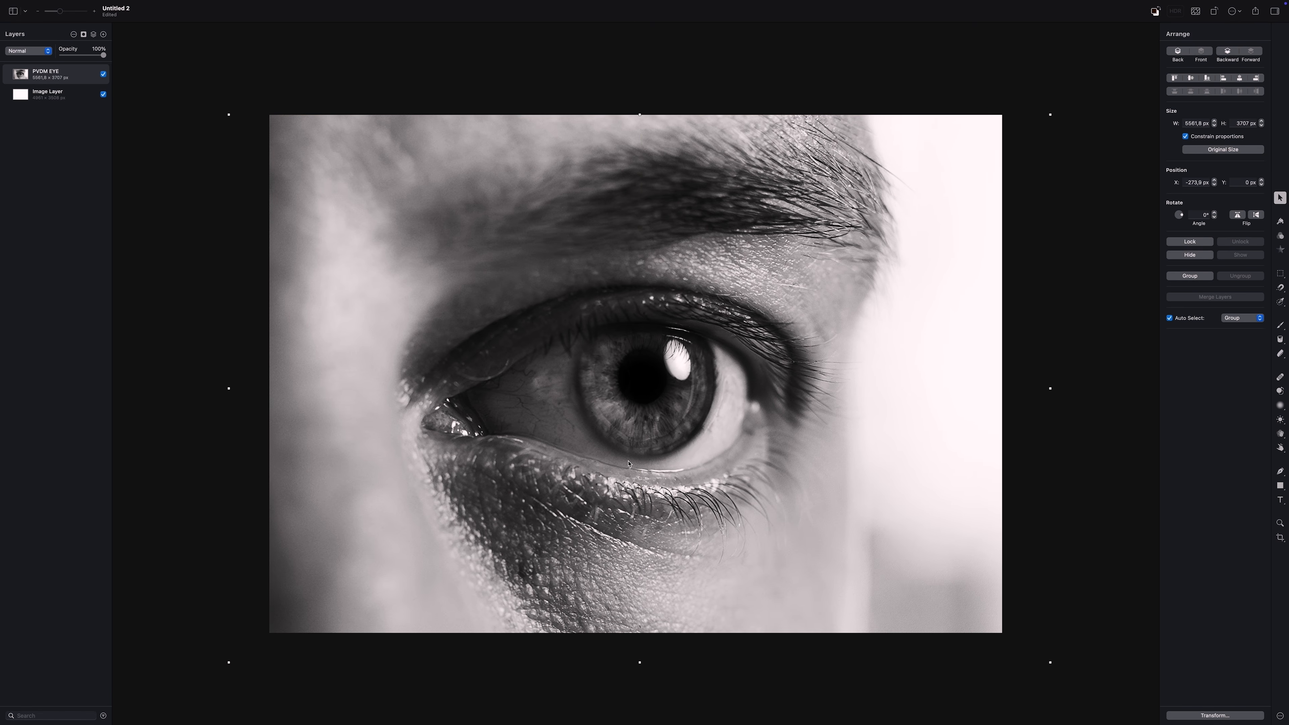
pyautogui.click(278, 56)
# Turn on the View > Overlays > Grid overlay and confirm its 2 cm spacing in Settings
pyautogui.click(243, 5)
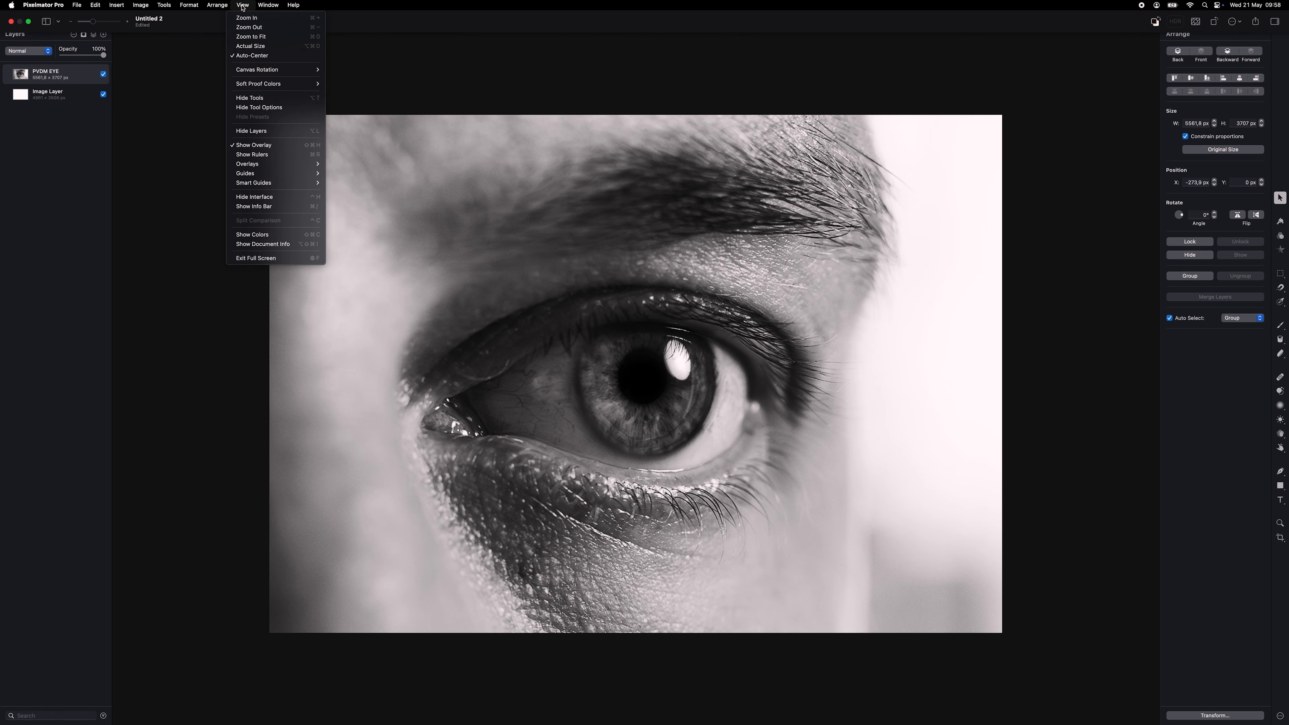
pyautogui.moveTo(288, 167)
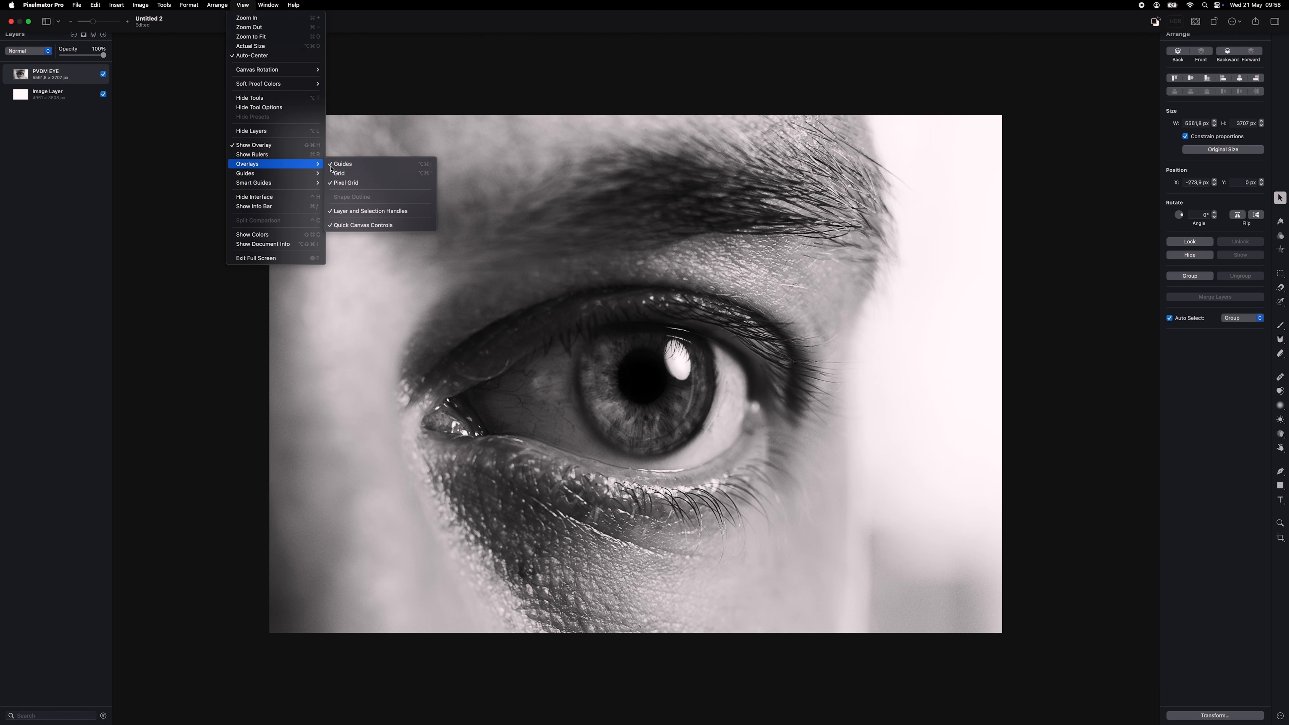
pyautogui.click(349, 175)
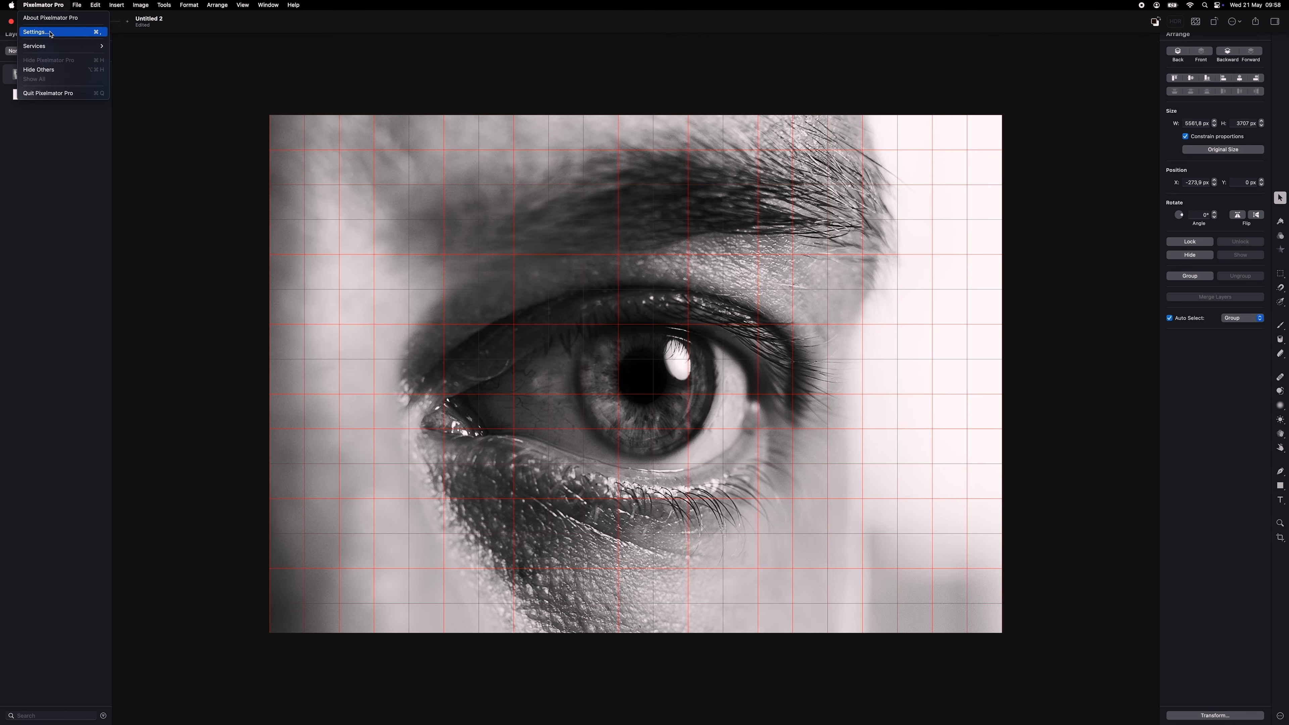
pyautogui.click(52, 33)
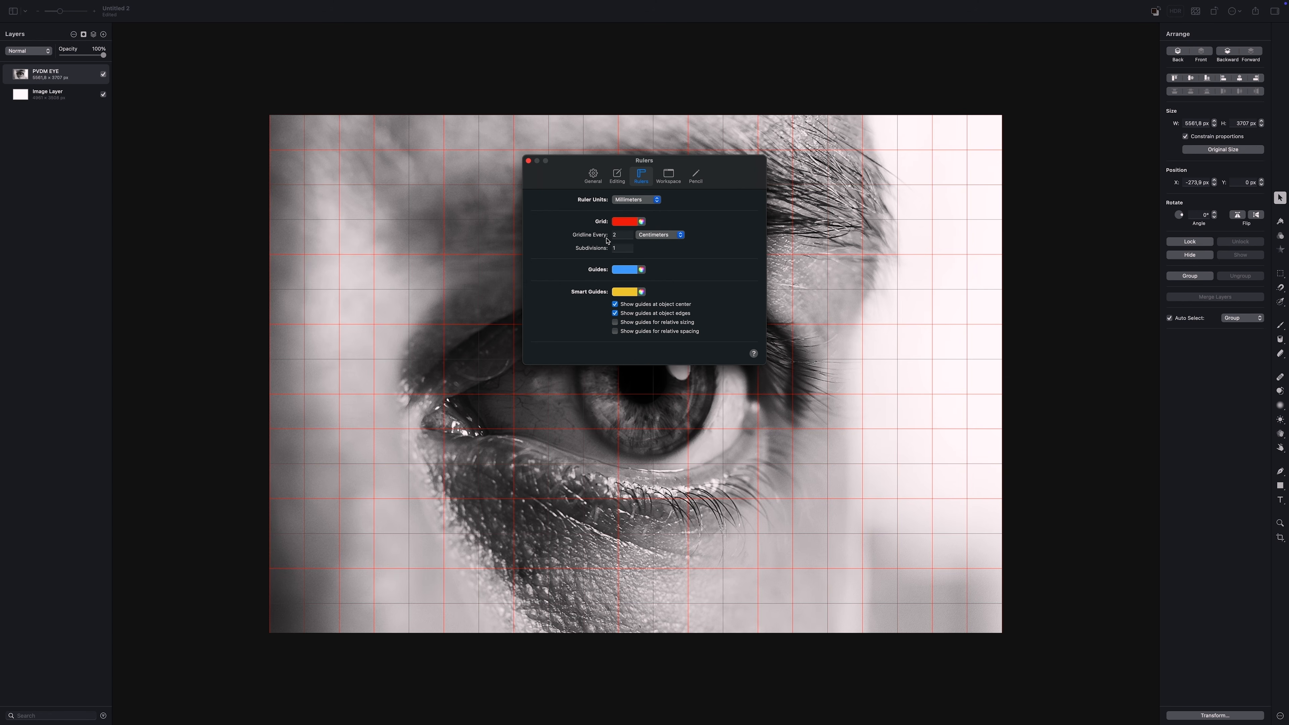
pyautogui.click(527, 160)
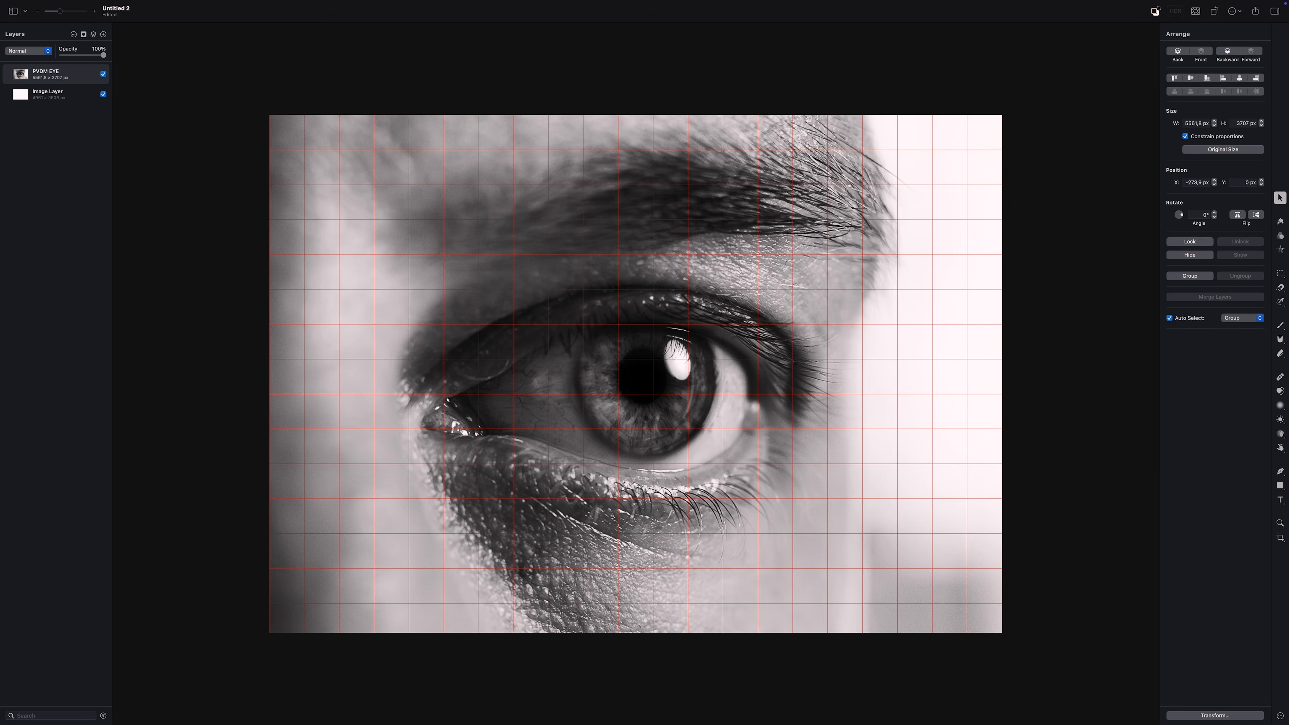
# Draw a 2 px-wide black vertical rectangle down the canvas and align it on the first grid line
pyautogui.press('u')
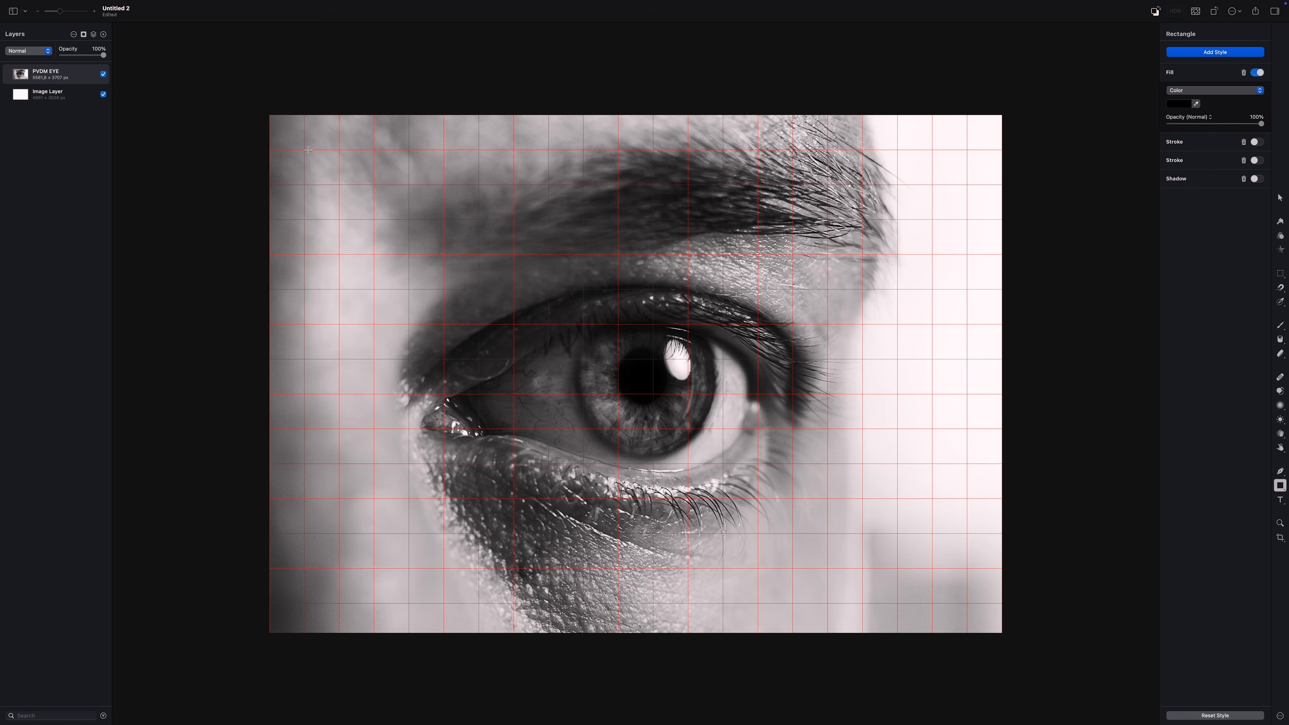
pyautogui.moveTo(303, 102); pyautogui.dragTo(306, 663)
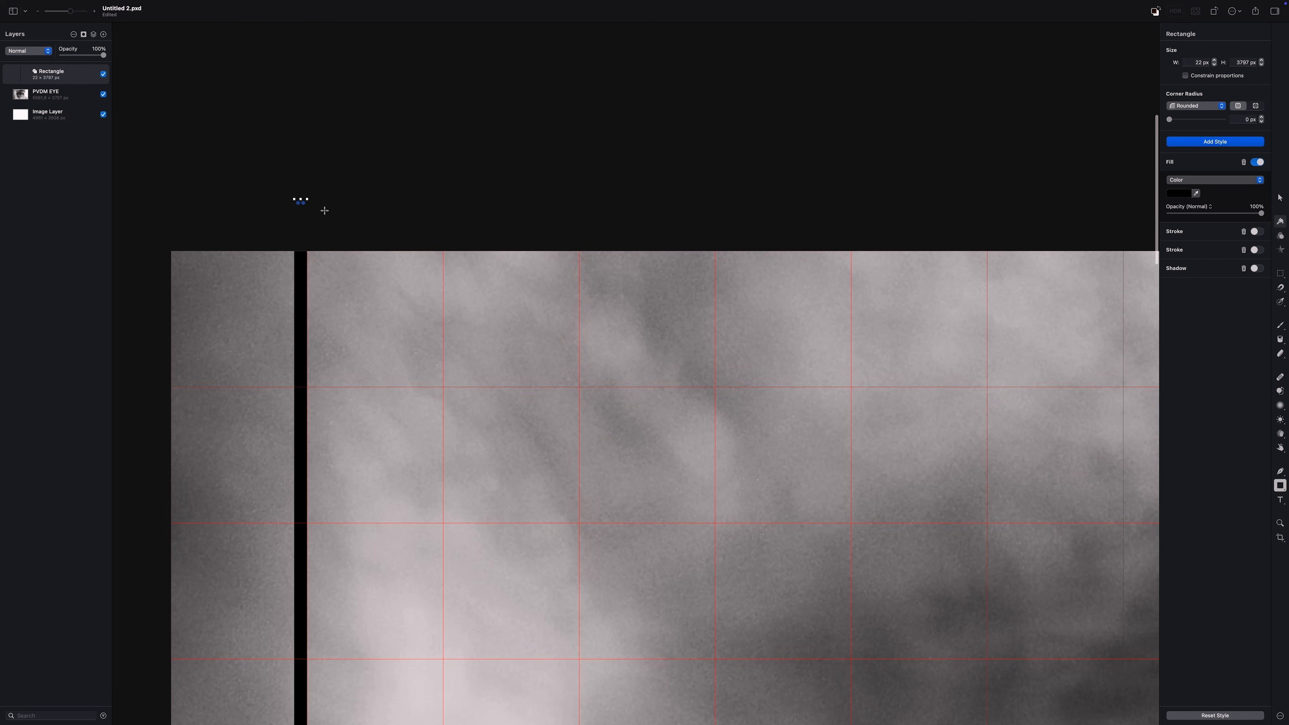
pyautogui.moveTo(310, 200); pyautogui.dragTo(297, 230)
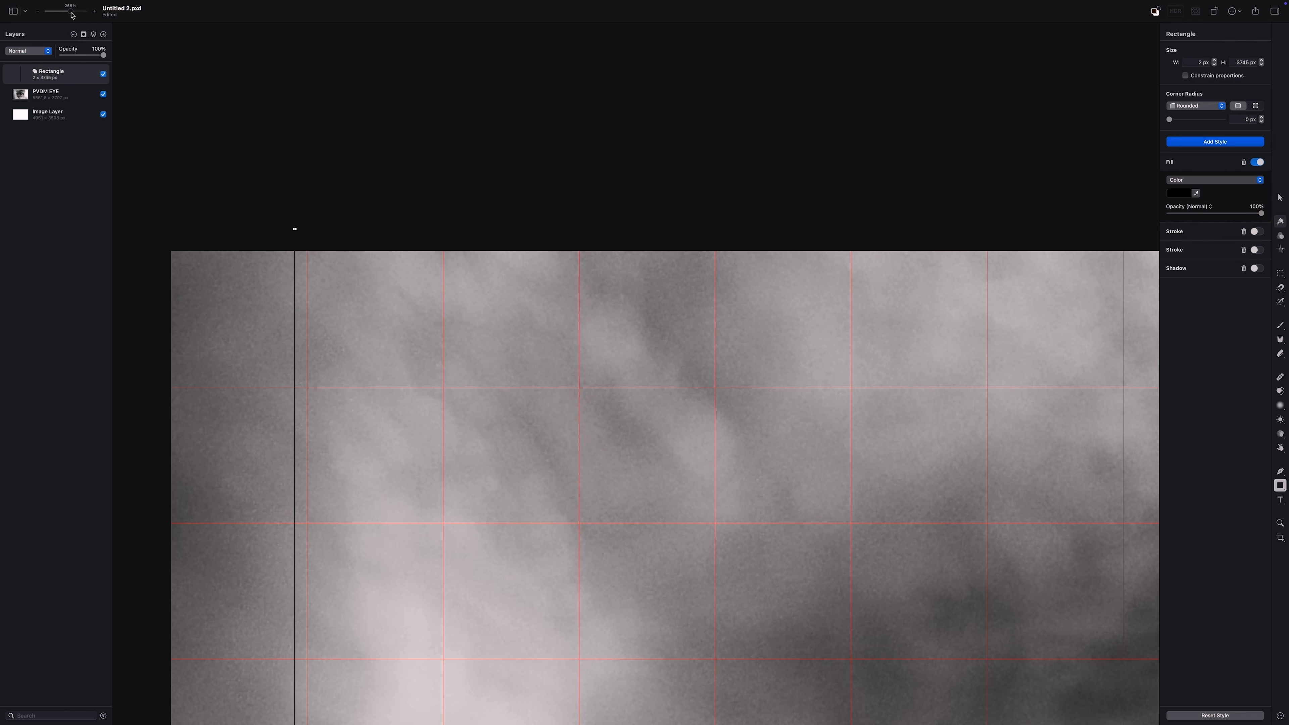
pyautogui.moveTo(71, 12); pyautogui.dragTo(74, 12)
pyautogui.press('v')
pyautogui.moveTo(432, 114); pyautogui.dragTo(461, 114)
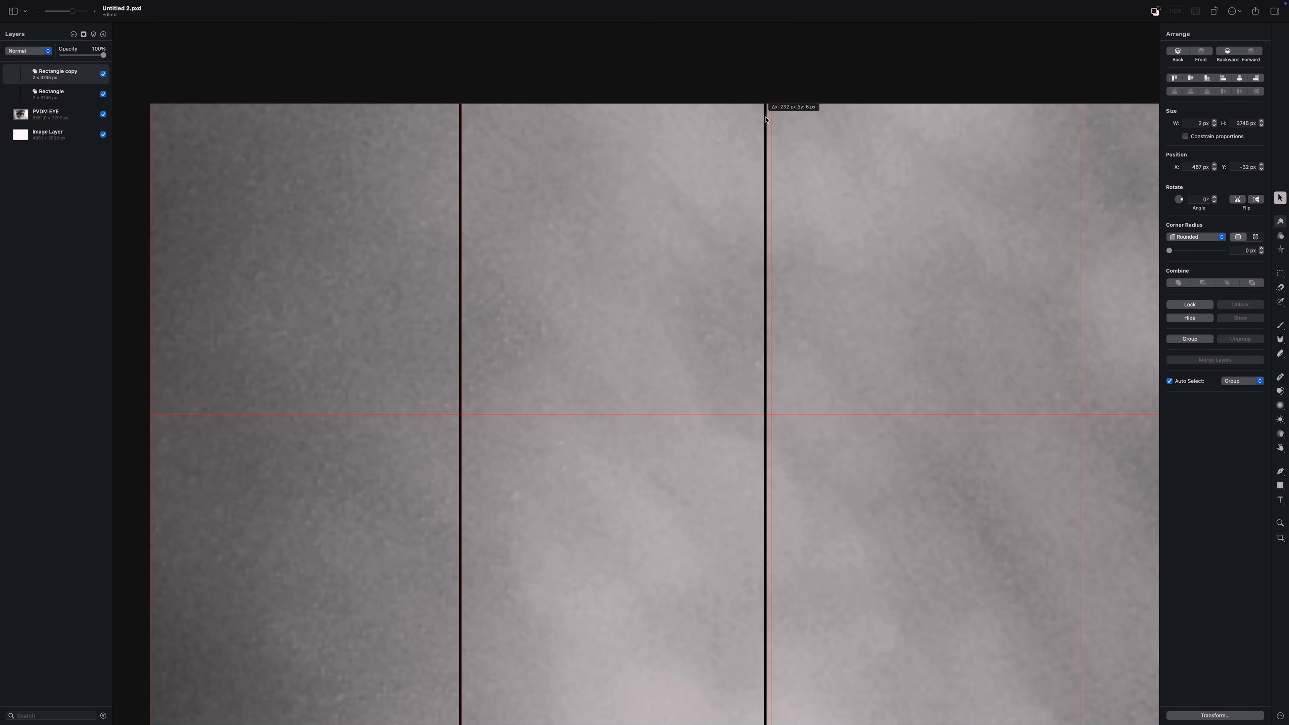
# Copy-paste the vertical line onto the next several column guides across the canvas
pyautogui.moveTo(765, 120); pyautogui.dragTo(773, 119)
pyautogui.hscroll(2, 762, 120)
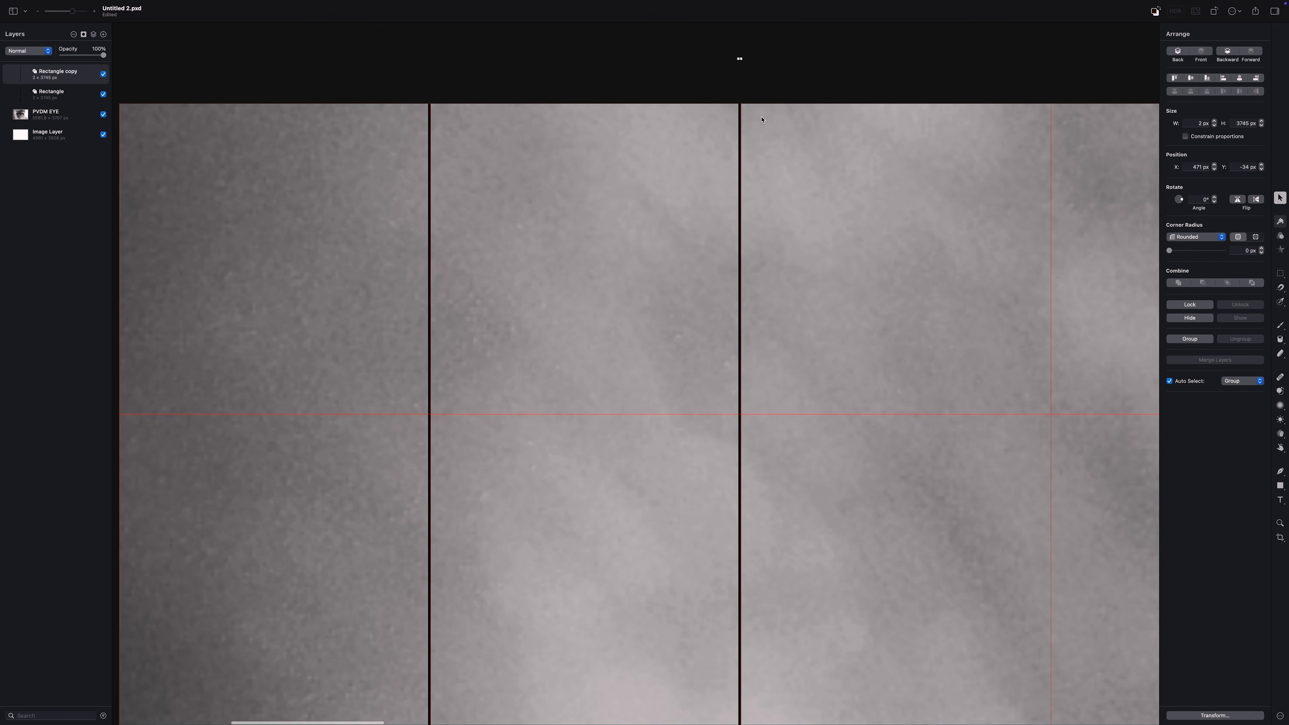
pyautogui.hscroll(8, 762, 119)
pyautogui.press('super+c')
pyautogui.press('super+v')
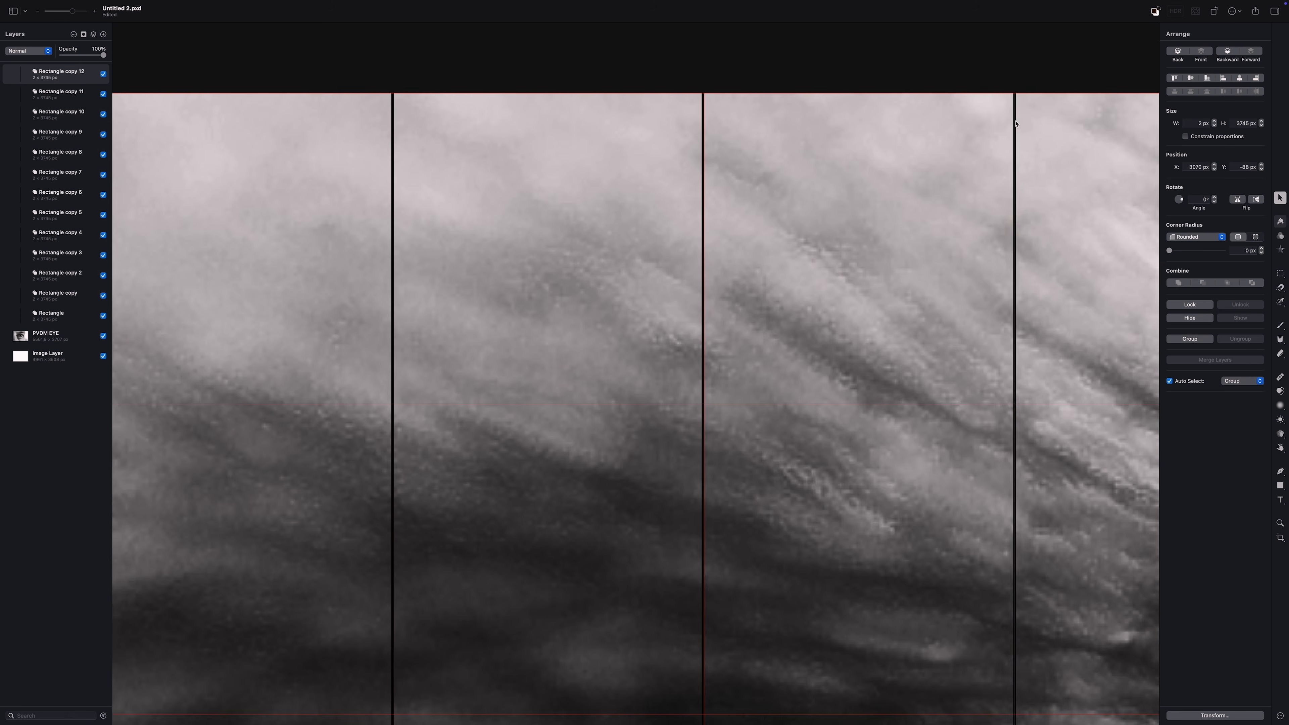
pyautogui.hscroll(12, 1015, 124)
pyautogui.press('super+c')
pyautogui.press('super+v')
pyautogui.moveTo(395, 168); pyautogui.dragTo(1015, 142)
pyautogui.press('super+c')
pyautogui.press('super+v')
pyautogui.hscroll(6, 1016, 145)
pyautogui.hscroll(8, 808, 288)
pyautogui.press('super+c')
pyautogui.press('super+v')
pyautogui.moveTo(369, 223); pyautogui.dragTo(681, 224)
# Paste more vertical line copies onto the remaining column guides, reaching 19 lines
pyautogui.hscroll(8, 680, 224)
pyautogui.press('super+c')
pyautogui.press('super+v')
pyautogui.moveTo(289, 214); pyautogui.dragTo(910, 203)
pyautogui.press('super+c')
pyautogui.press('super+v')
pyautogui.hscroll(13, 904, 188)
pyautogui.press('super+c')
pyautogui.press('super+v')
pyautogui.moveTo(397, 202); pyautogui.dragTo(705, 180)
pyautogui.hscroll(4, 706, 181)
pyautogui.hscroll(8, 705, 180)
pyautogui.press('super+c')
pyautogui.press('super+v')
pyautogui.moveTo(290, 178); pyautogui.dragTo(601, 173)
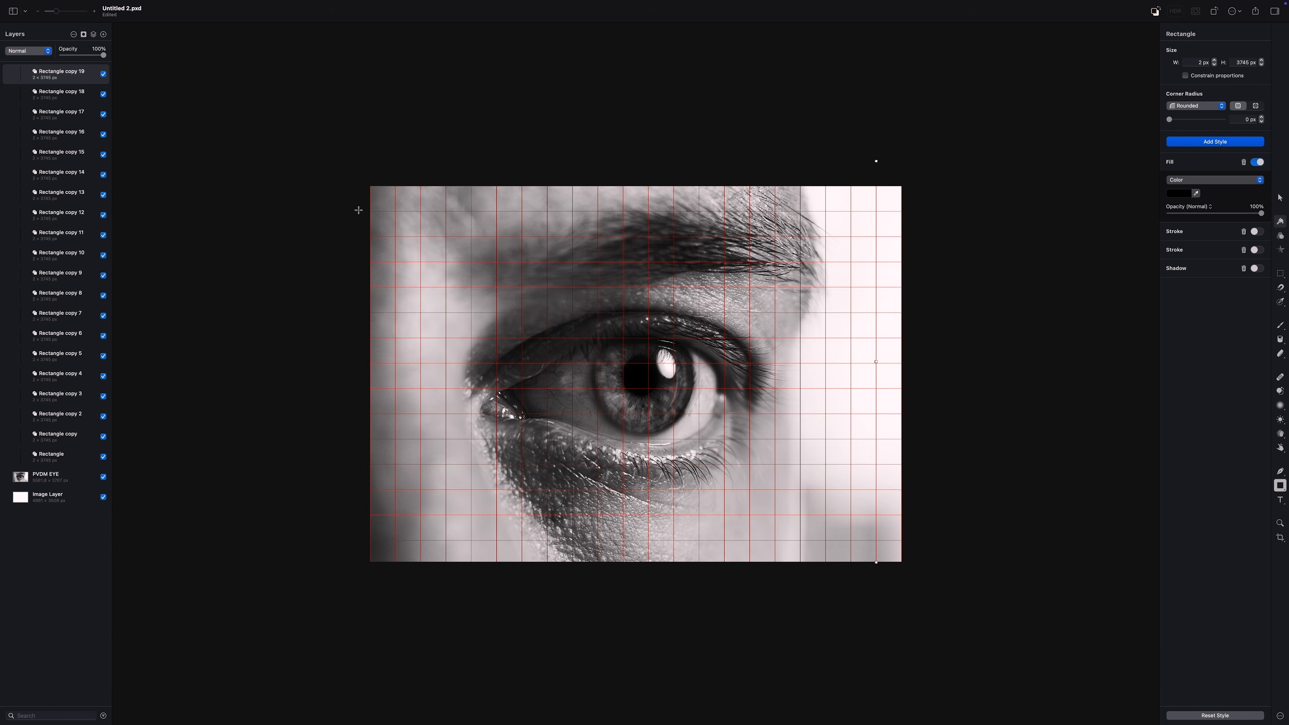
pyautogui.moveTo(360, 211); pyautogui.dragTo(922, 219)
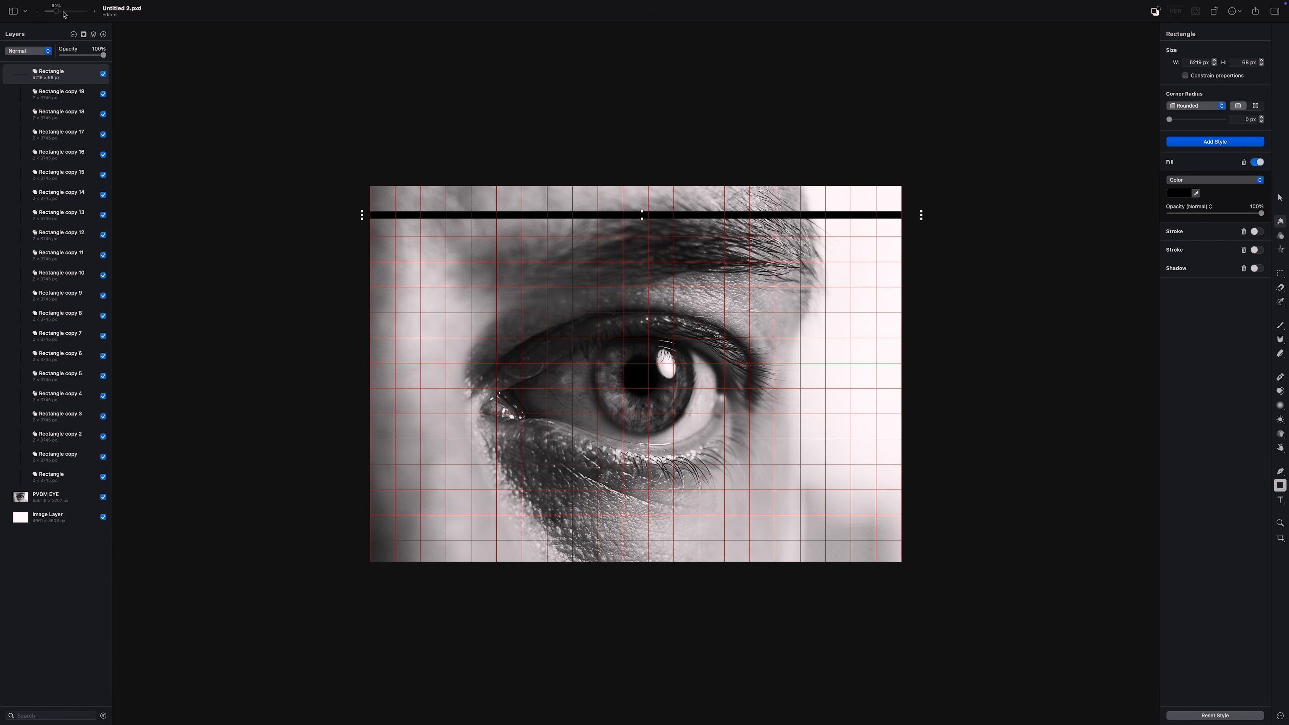
# Draw a 5192 × 2 px horizontal black line across the canvas along a row guide
pyautogui.moveTo(57, 12); pyautogui.dragTo(69, 12)
pyautogui.scroll(7, 907, 127)
pyautogui.hscroll(-10, 907, 126)
pyautogui.moveTo(577, 155); pyautogui.dragTo(578, 132)
pyautogui.click(74, 12)
pyautogui.scroll(15, 550, 138)
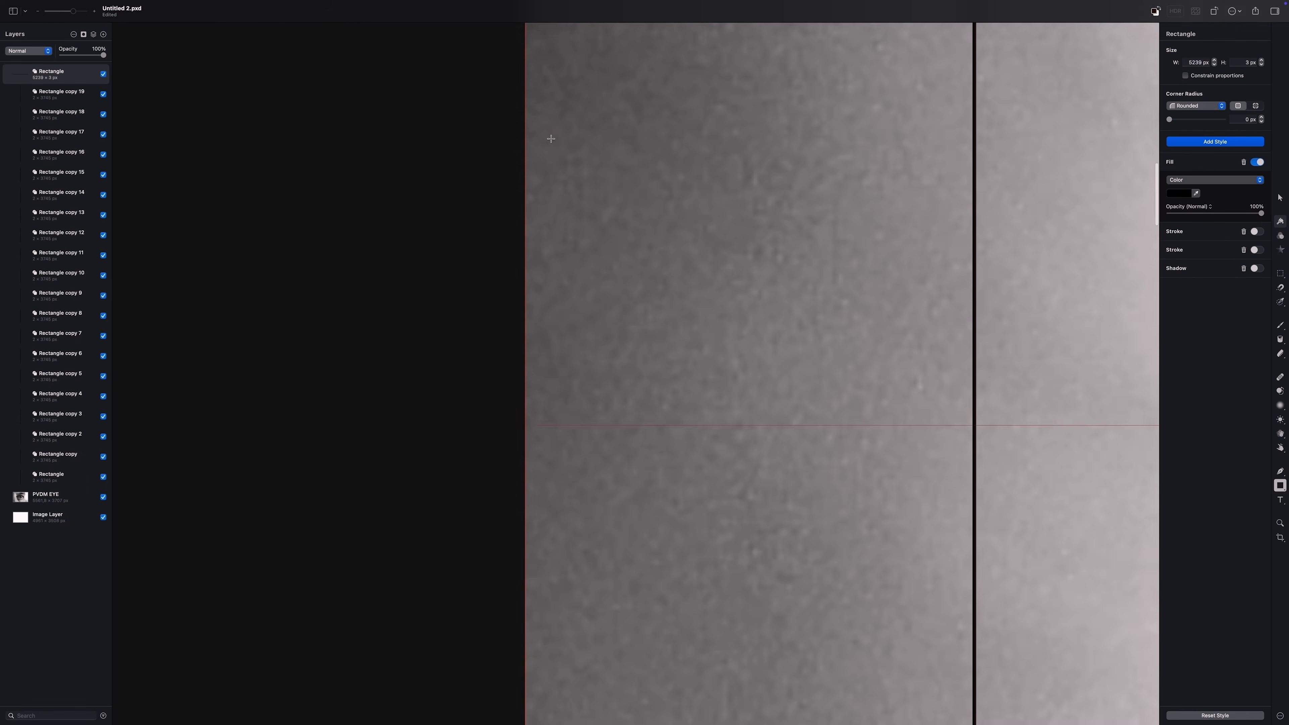
pyautogui.moveTo(349, 360); pyautogui.dragTo(437, 358)
pyautogui.press('v')
pyautogui.moveTo(554, 356); pyautogui.dragTo(553, 353)
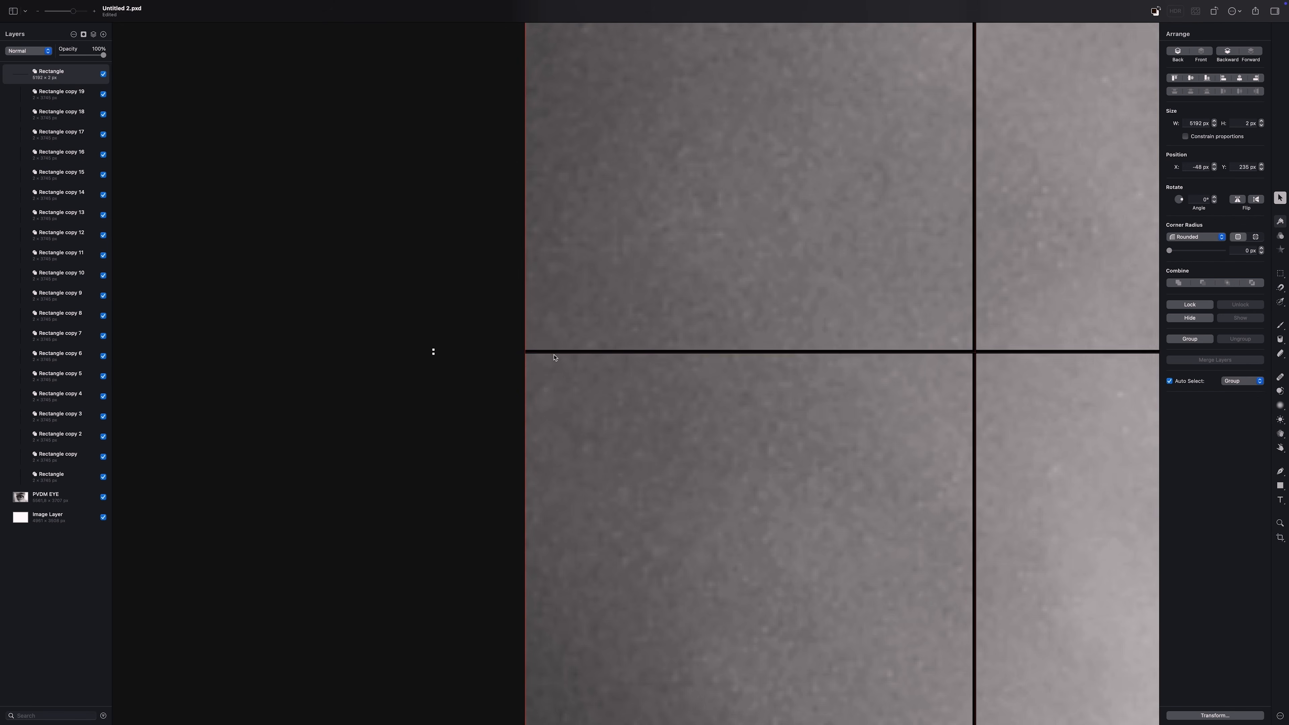
# Duplicate the horizontal line and move the copy down onto the next row guide
pyautogui.scroll(-9, 489, 222)
pyautogui.press('super+c')
pyautogui.press('super+v')
pyautogui.moveTo(543, 123); pyautogui.dragTo(532, 573)
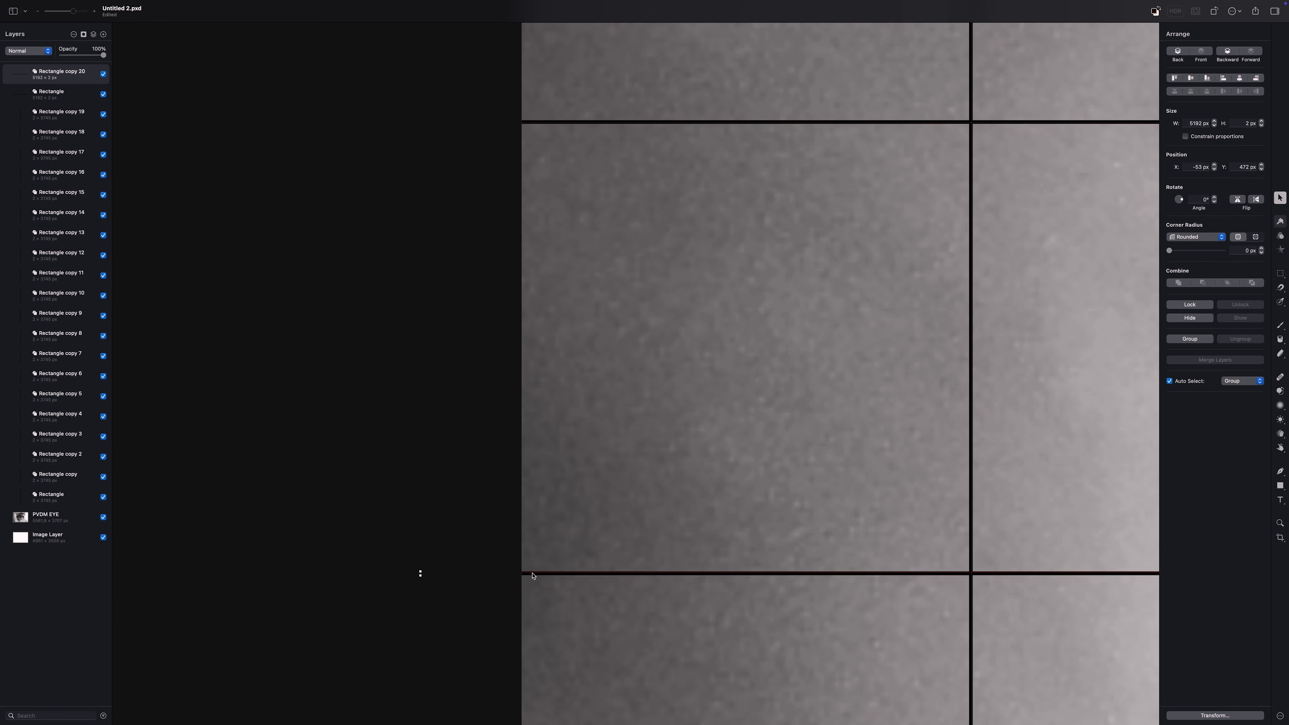
pyautogui.scroll(-9, 532, 574)
pyautogui.moveTo(550, 94); pyautogui.dragTo(546, 546)
pyautogui.scroll(-11, 546, 549)
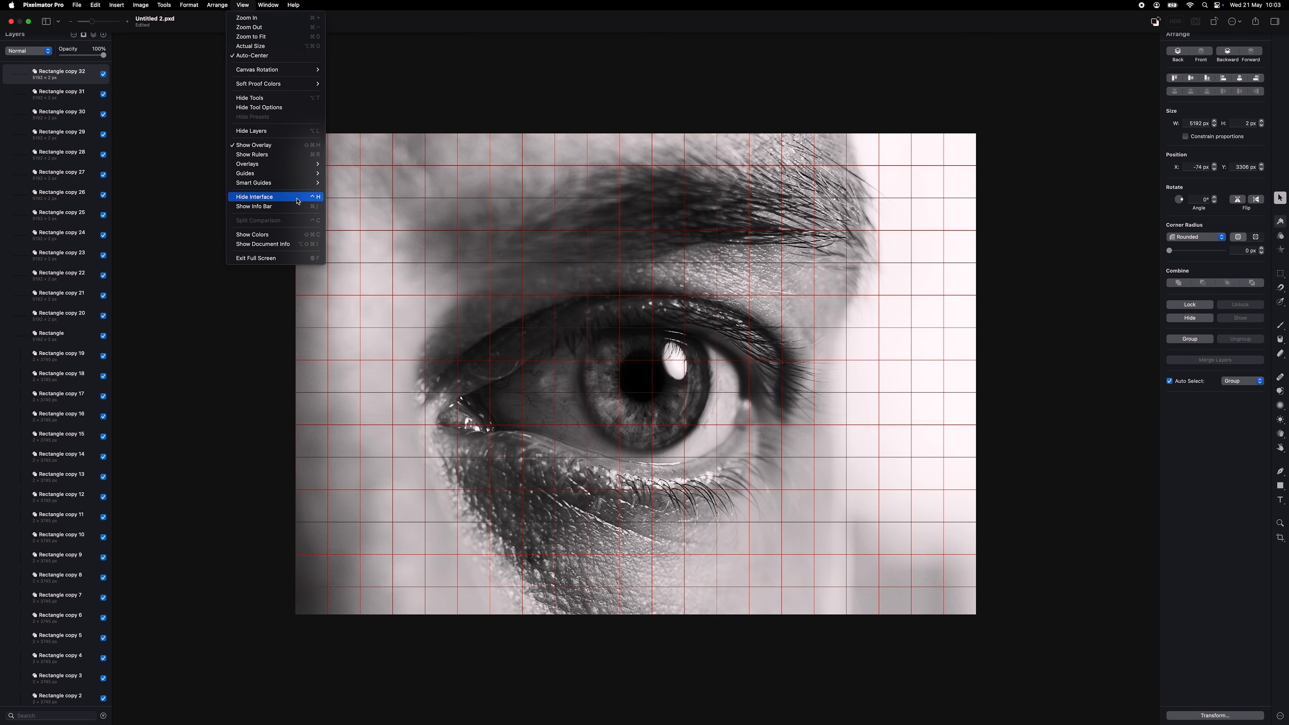
# Toggle off View > Overlays > Grid so only the black line grid remains
pyautogui.moveTo(305, 165)
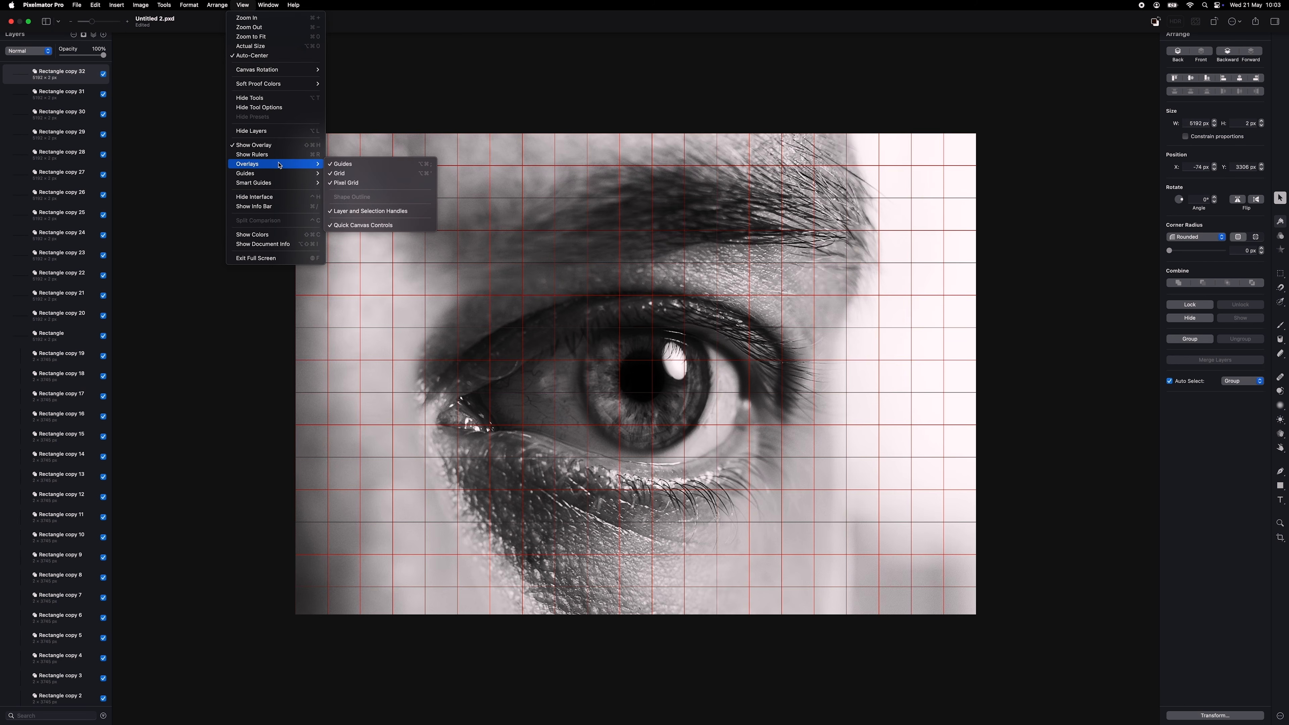
pyautogui.click(354, 174)
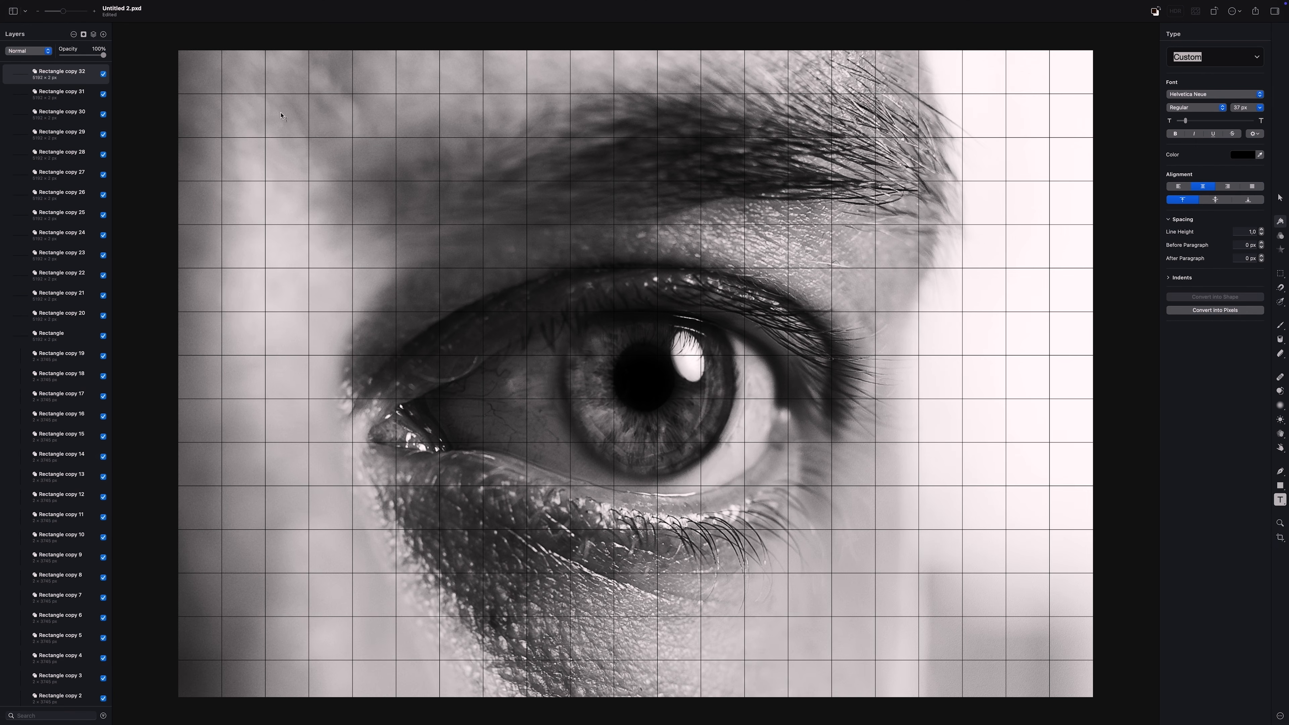
# Add an 'A1' text label in the top-left cell and a 'B' copy one cell right
pyautogui.click(195, 71)
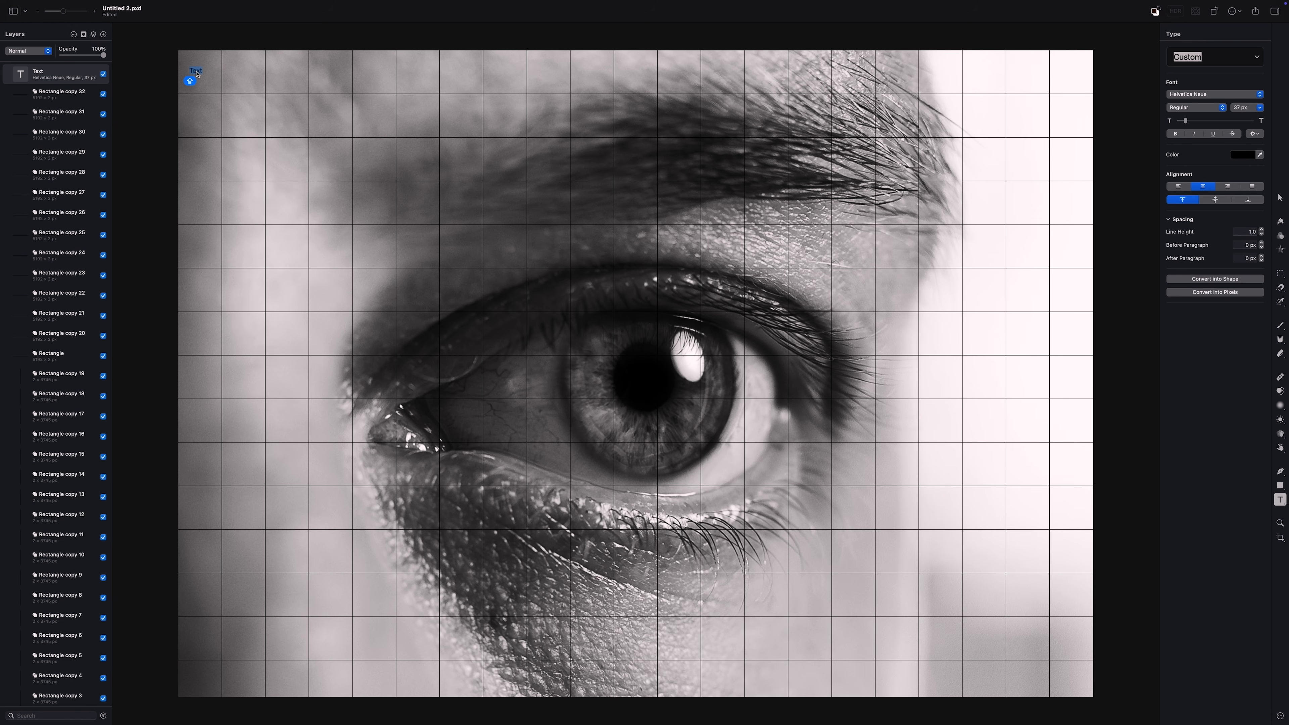
pyautogui.write('A1')
pyautogui.press('super+d')
pyautogui.moveTo(197, 70); pyautogui.dragTo(245, 72)
pyautogui.doubleClick(245, 72)
pyautogui.write('B')
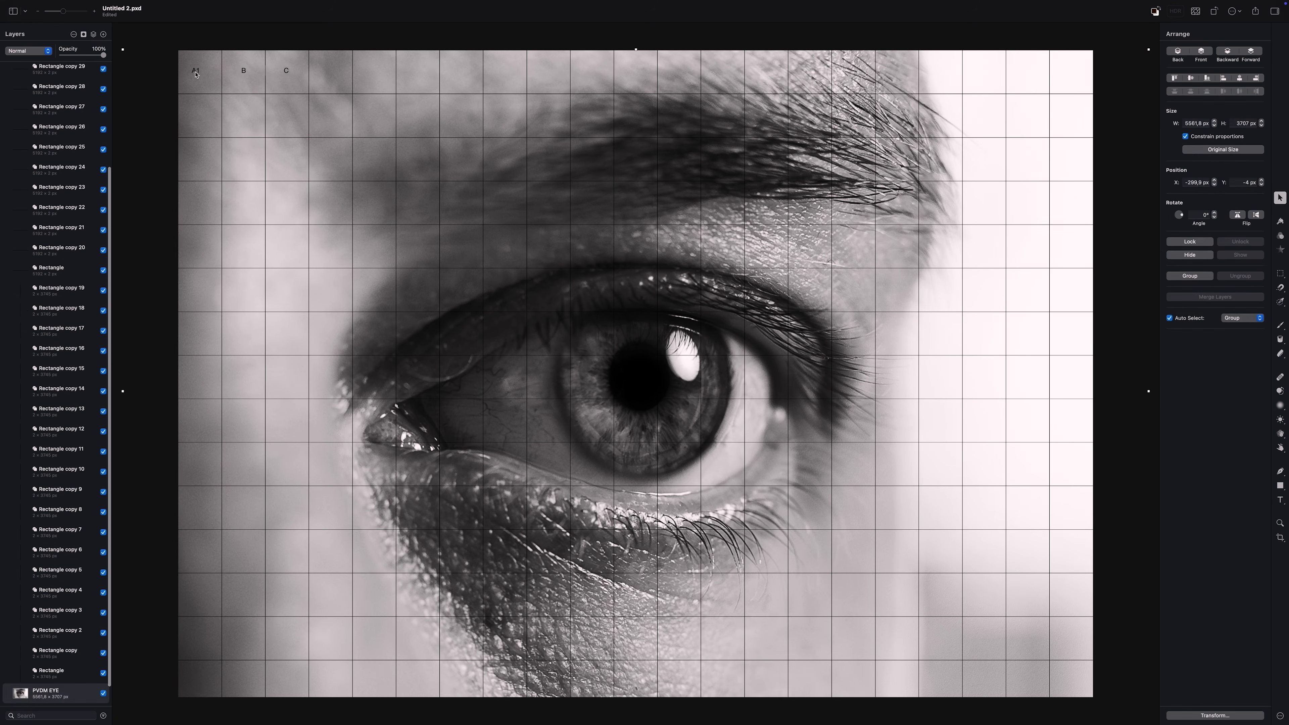
# Duplicate the A1 label straight down into the second and third rows
pyautogui.click(197, 72)
pyautogui.moveTo(197, 72); pyautogui.dragTo(198, 118)
pyautogui.press('shift')
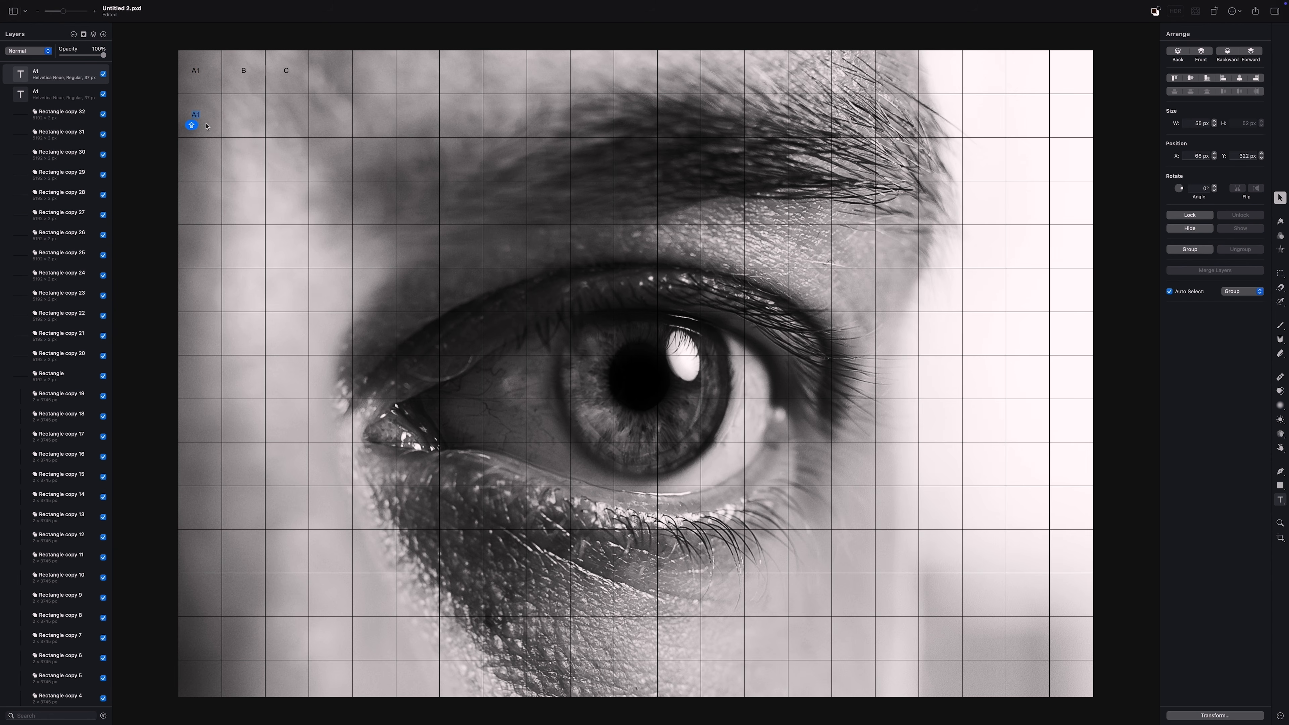
pyautogui.click(200, 154)
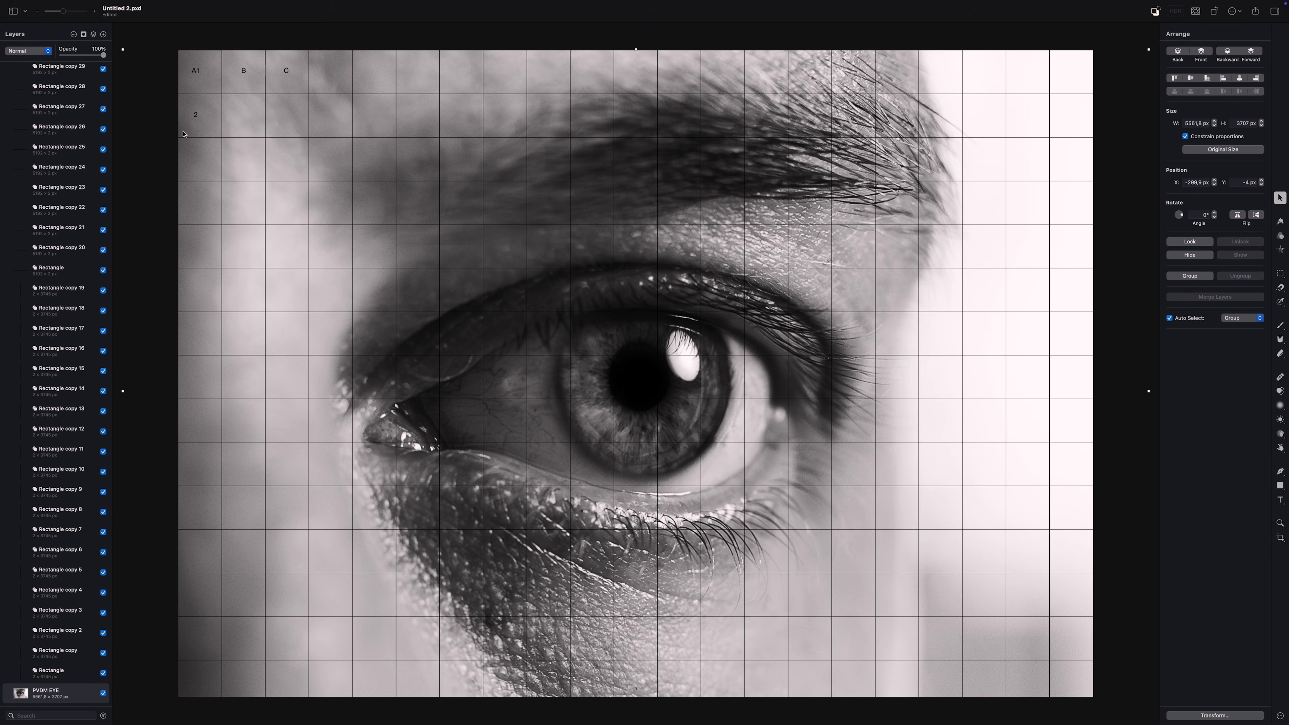
pyautogui.moveTo(197, 75); pyautogui.dragTo(197, 158)
pyautogui.press('shift')
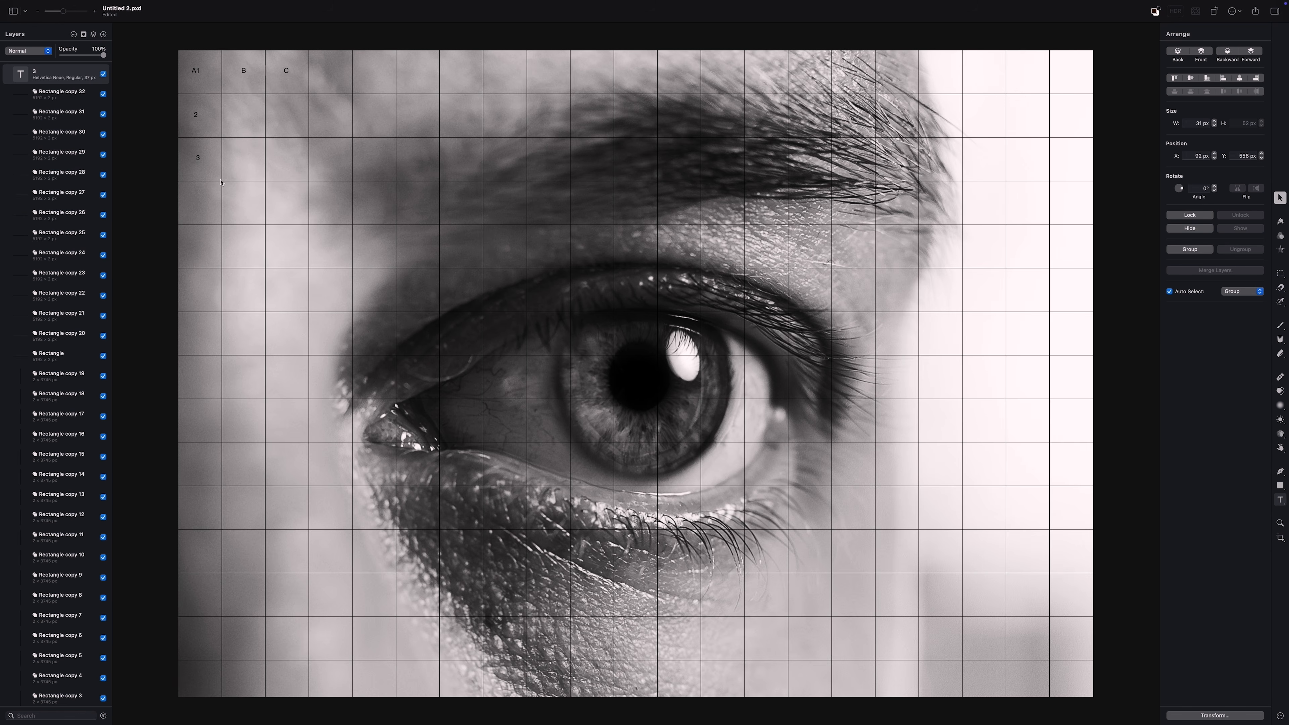
pyautogui.keyDown('shift'); pyautogui.click(197, 159); pyautogui.keyUp('shift')
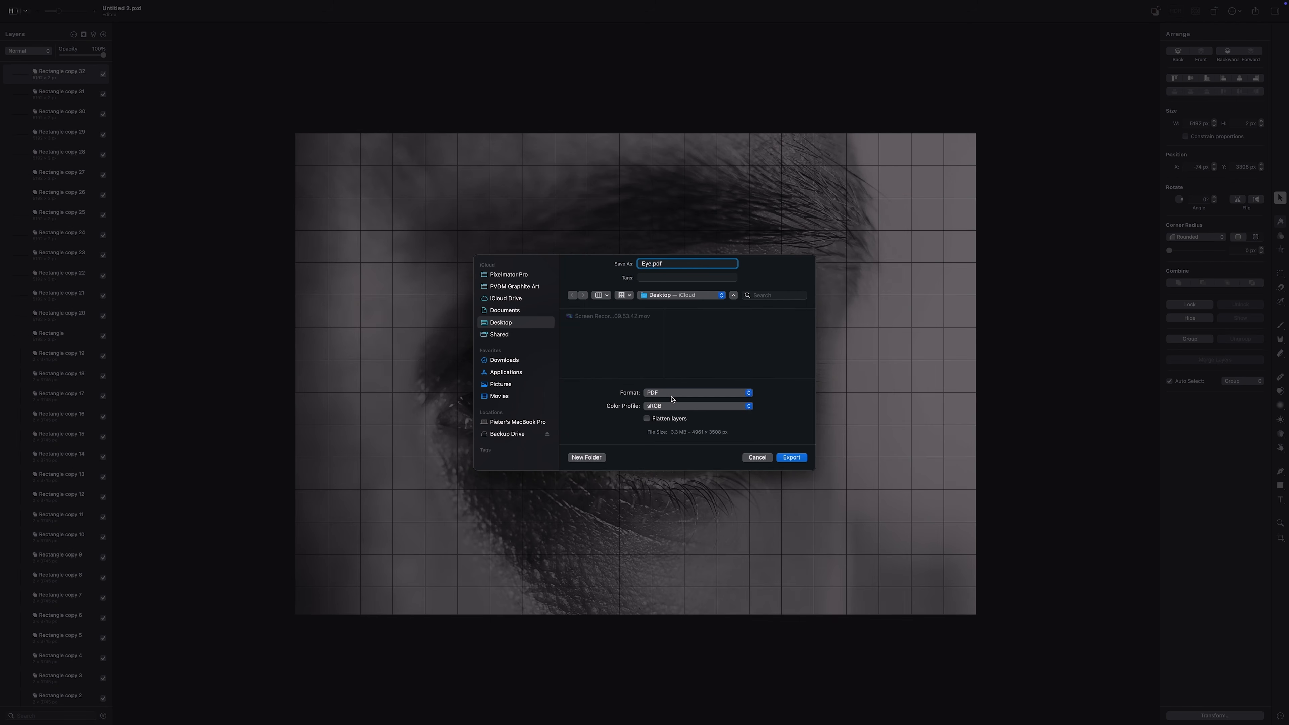
# Export the image as Eye.jpg in JPEG at 100% quality and preview it in Quick Look
pyautogui.click(674, 396)
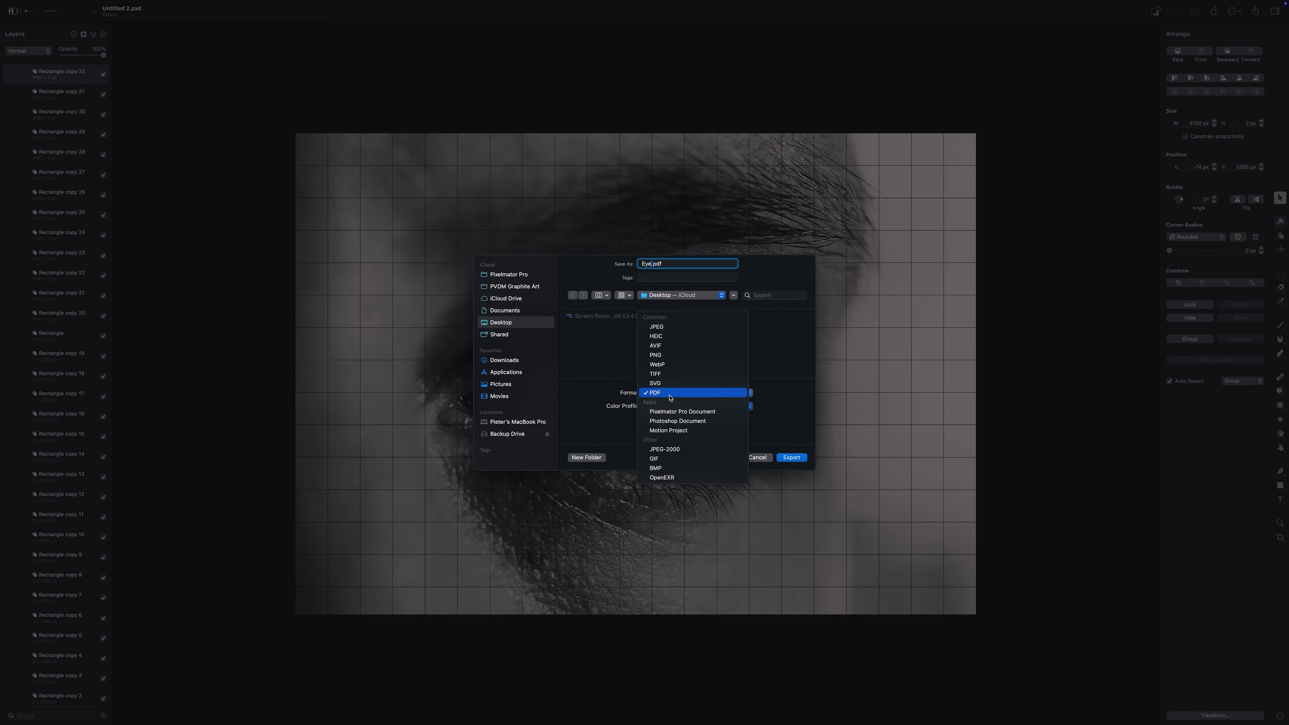
pyautogui.click(663, 327)
pyautogui.moveTo(728, 410); pyautogui.dragTo(732, 410)
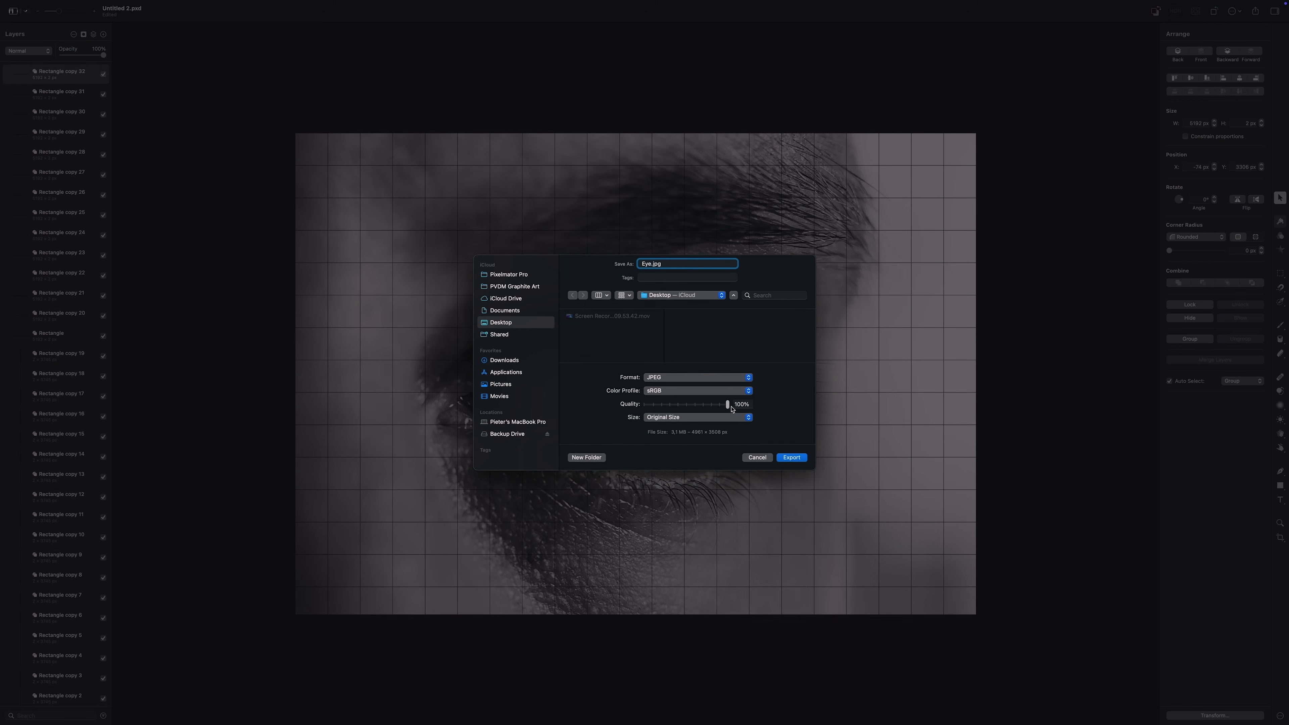
pyautogui.click(791, 459)
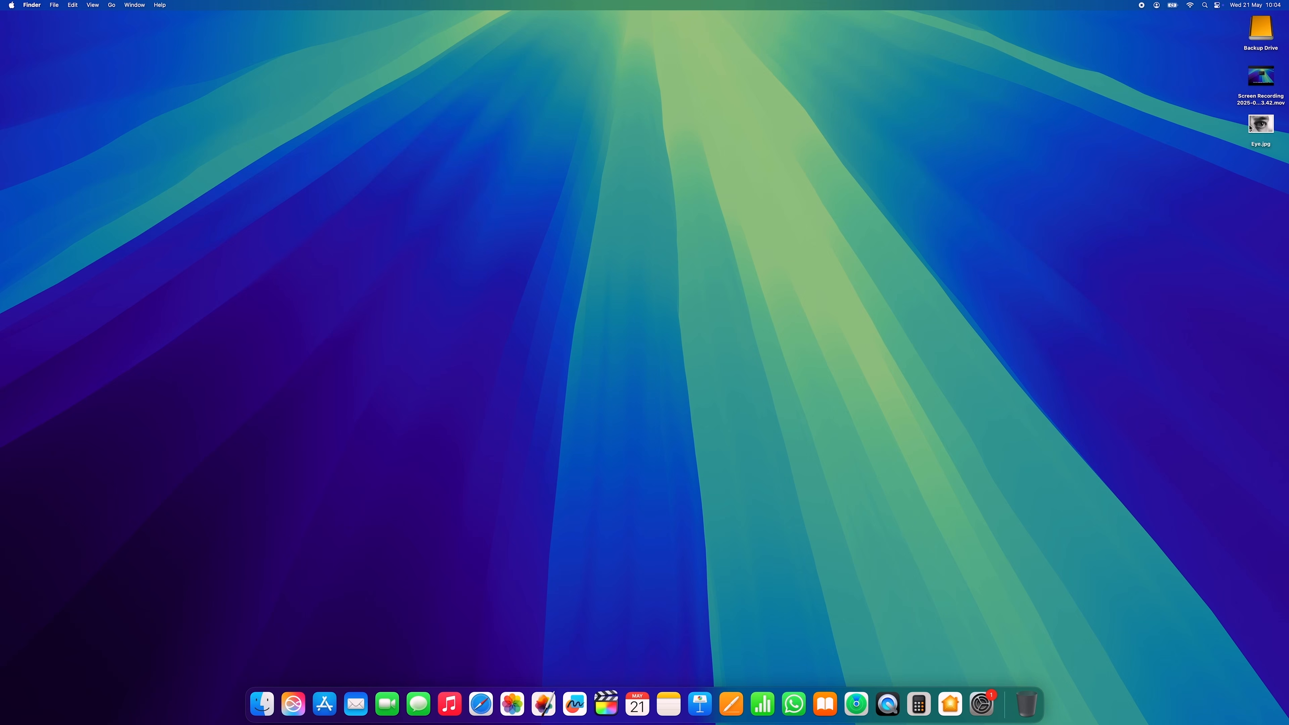
pyautogui.click(1250, 128)
pyautogui.press('space')
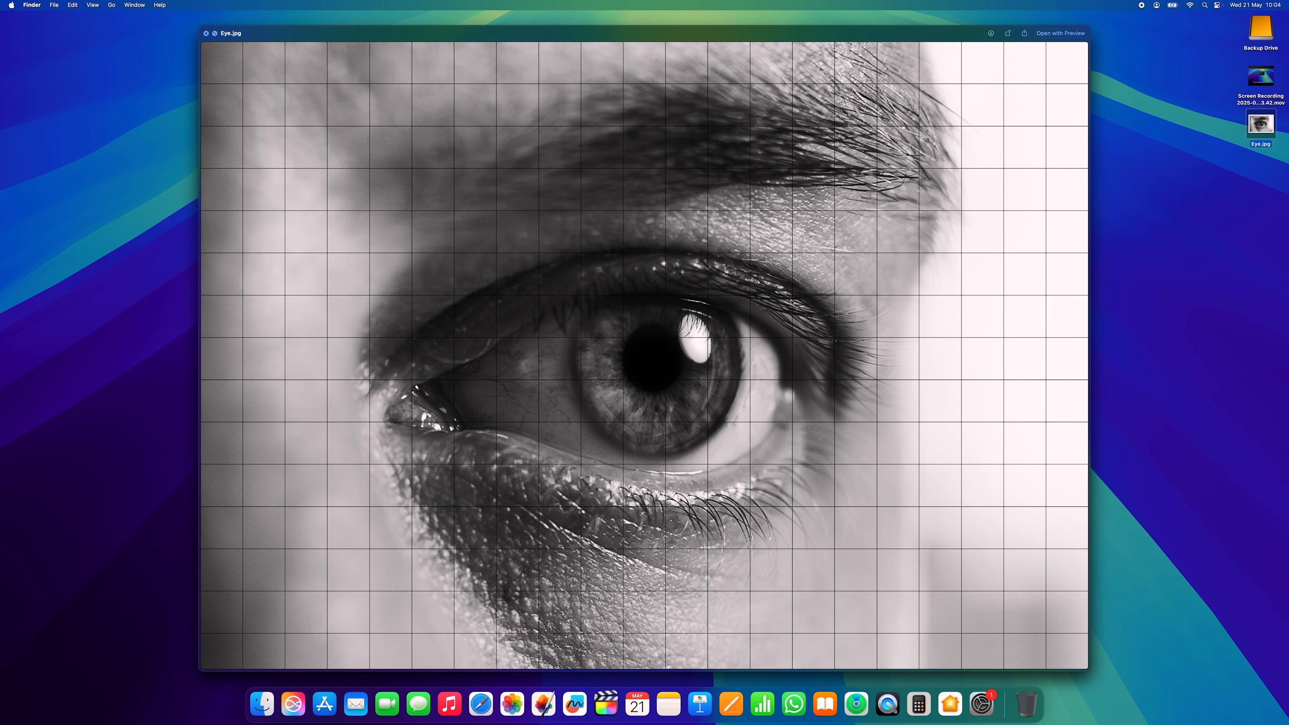